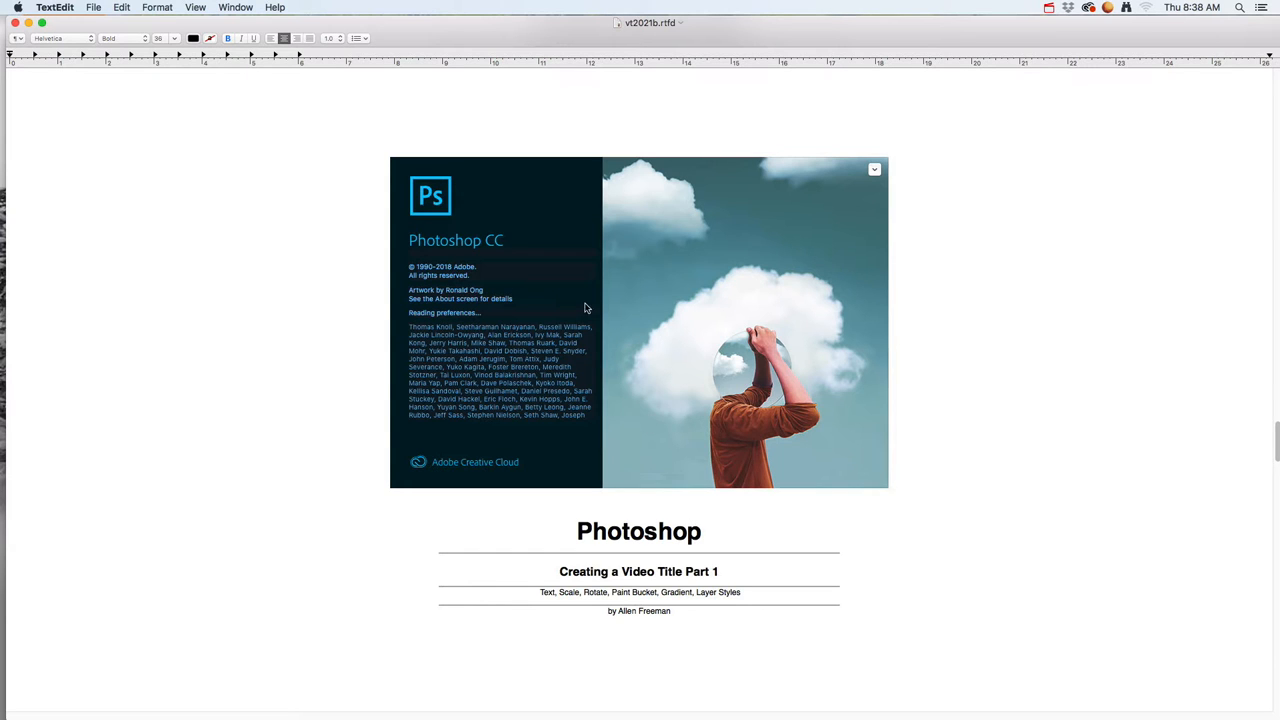
Step: Switch to Photoshop and review the HDTV 1080p preset among the Film & Video presets for a new document
key(super+Tab)
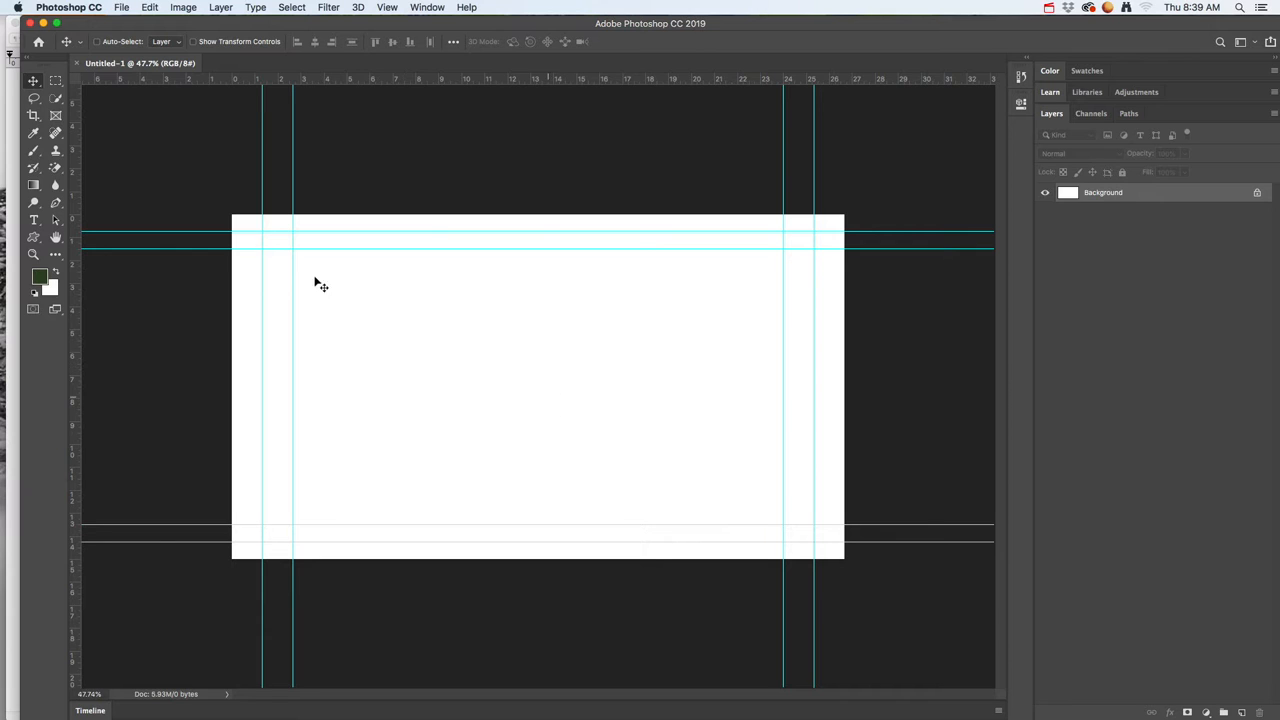
click(120, 9)
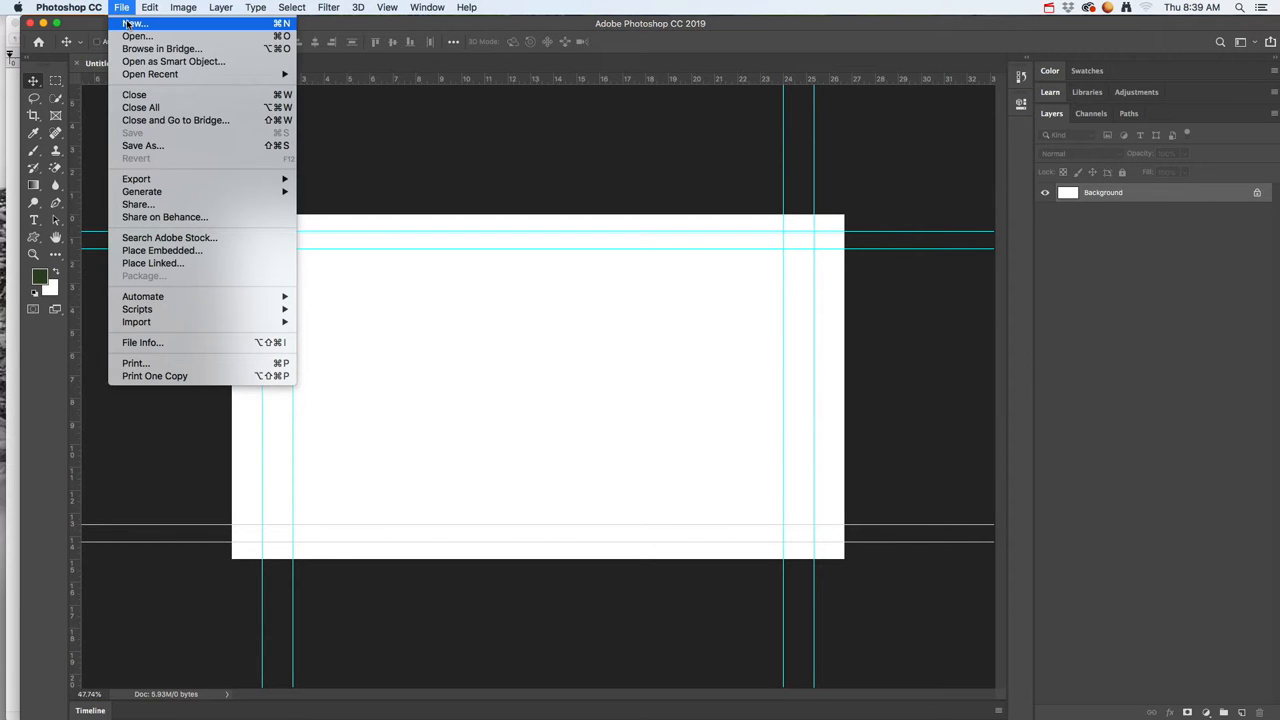
click(130, 24)
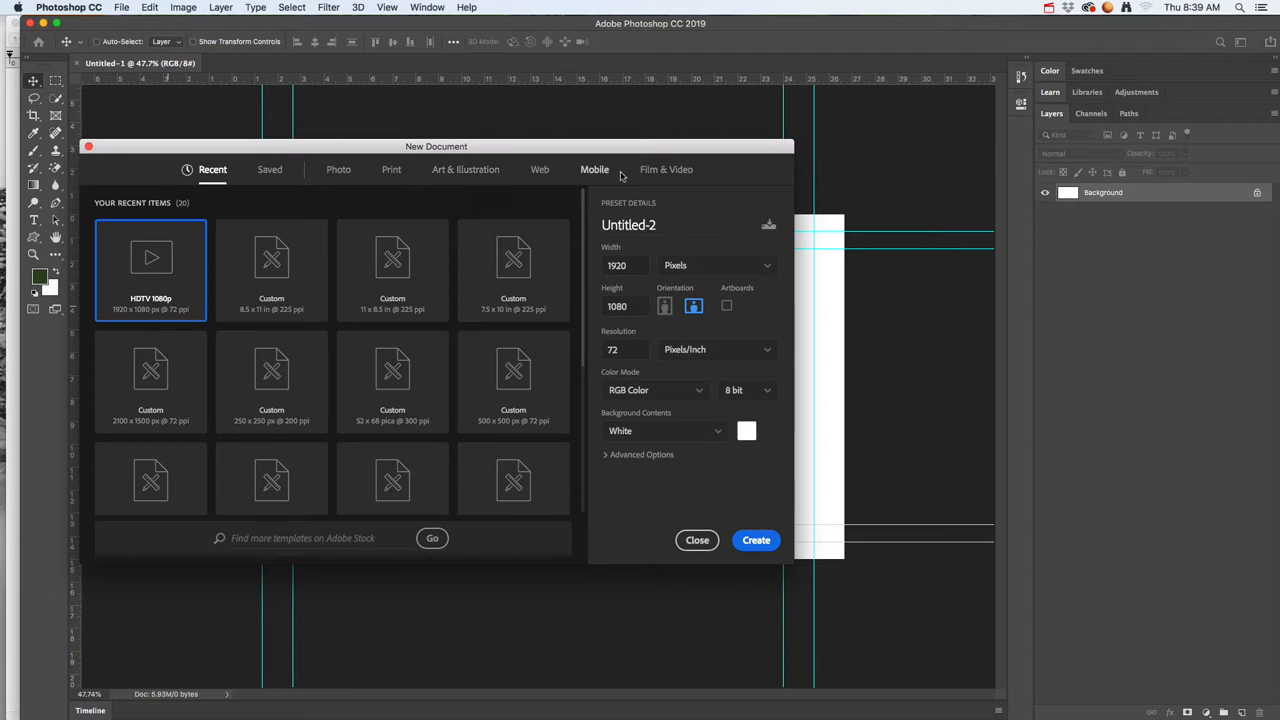
click(662, 172)
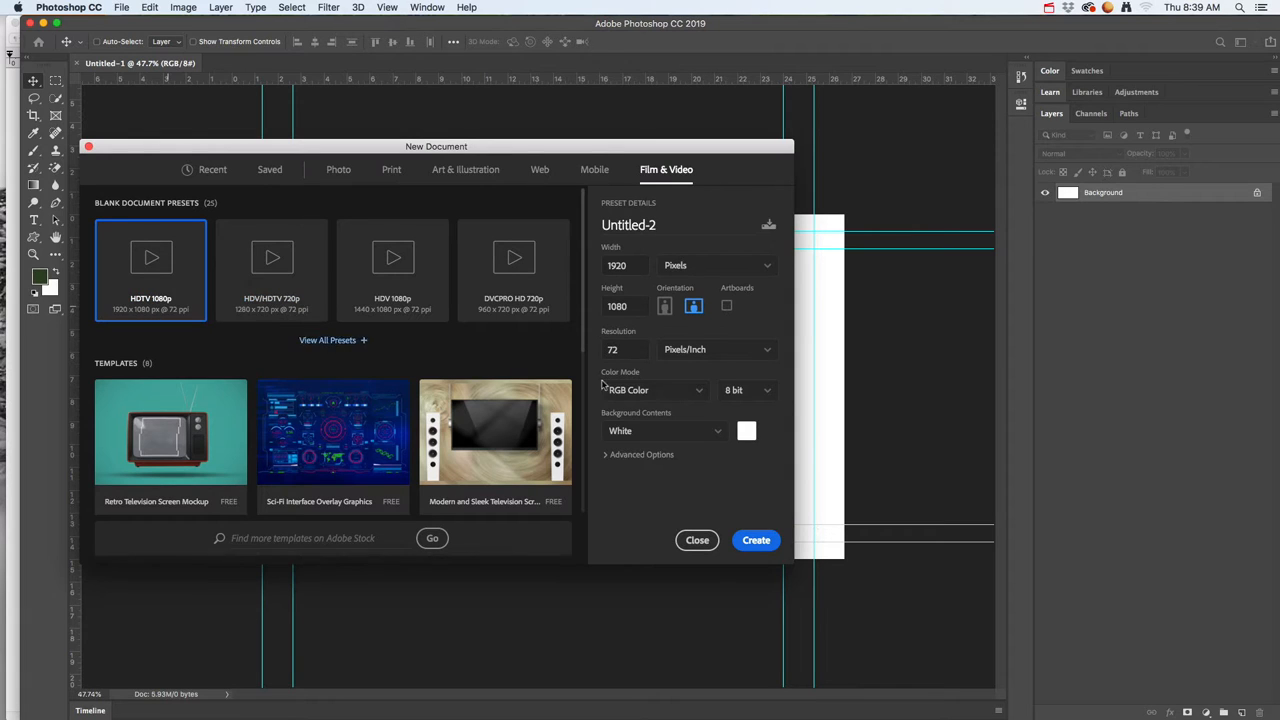
click(763, 541)
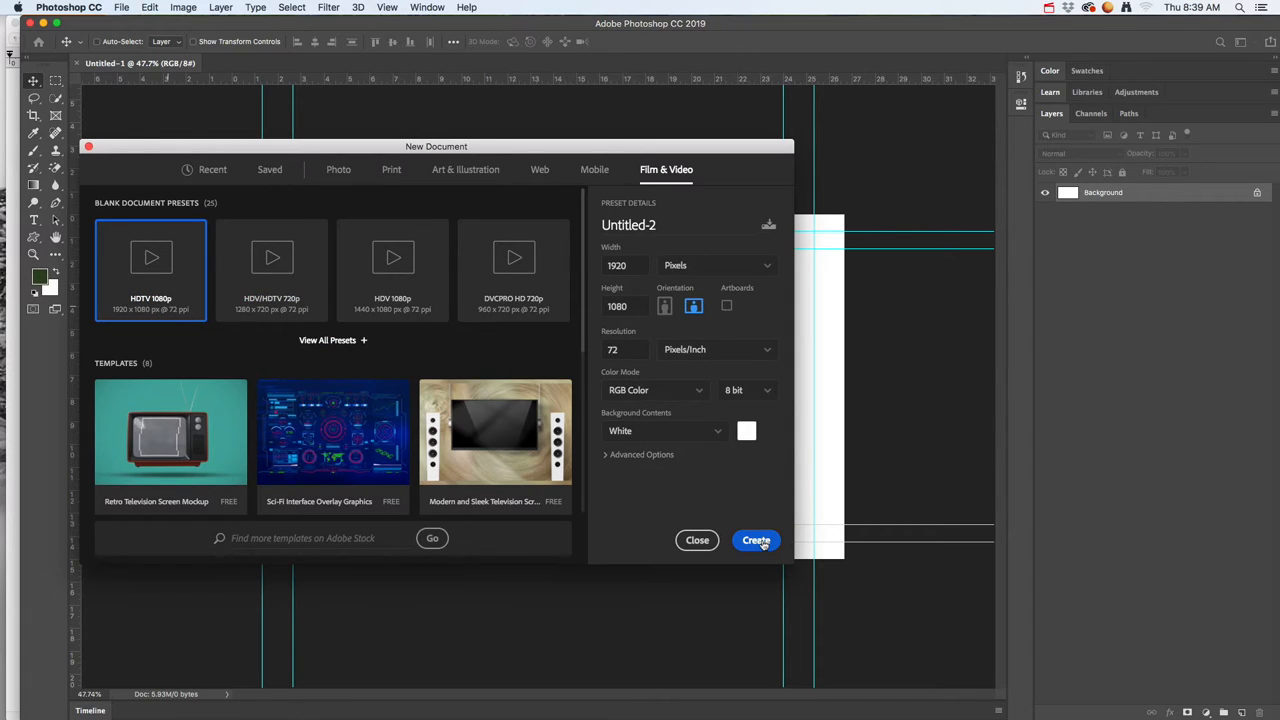
click(699, 541)
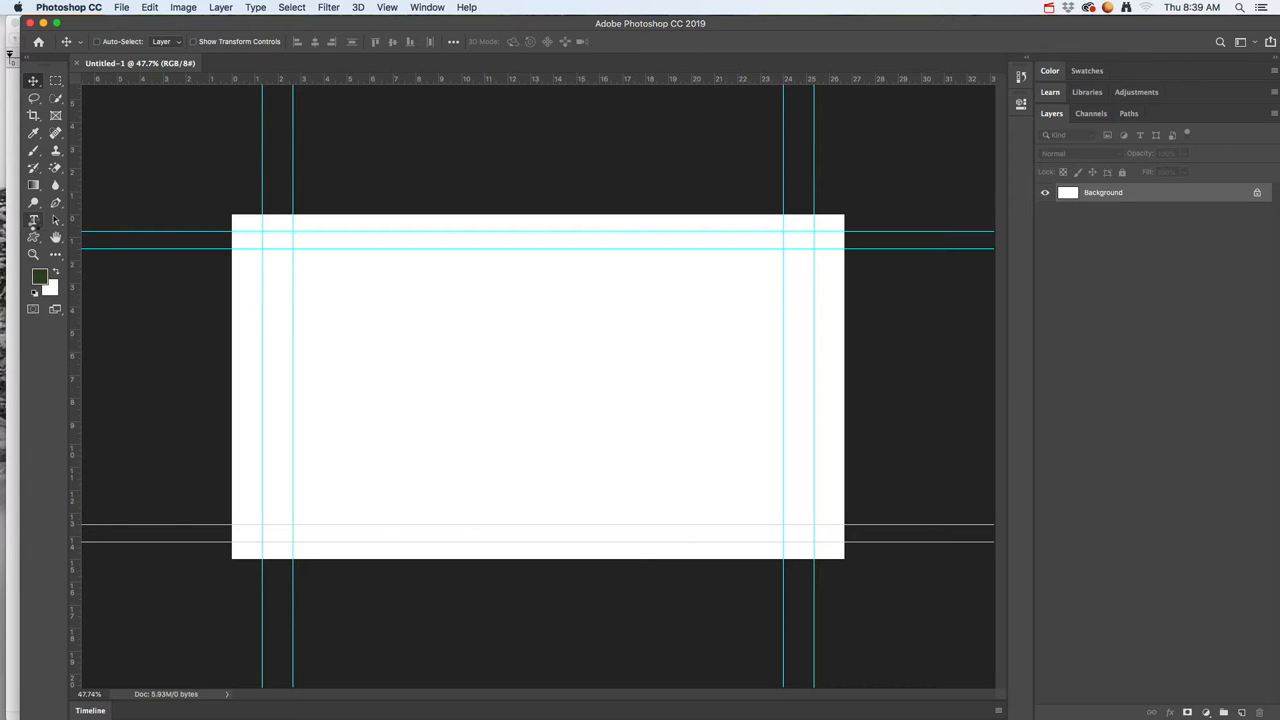
Step: Add a line of horizontal placeholder text above the middle of the white canvas and set its size to 120 pt
click(34, 222)
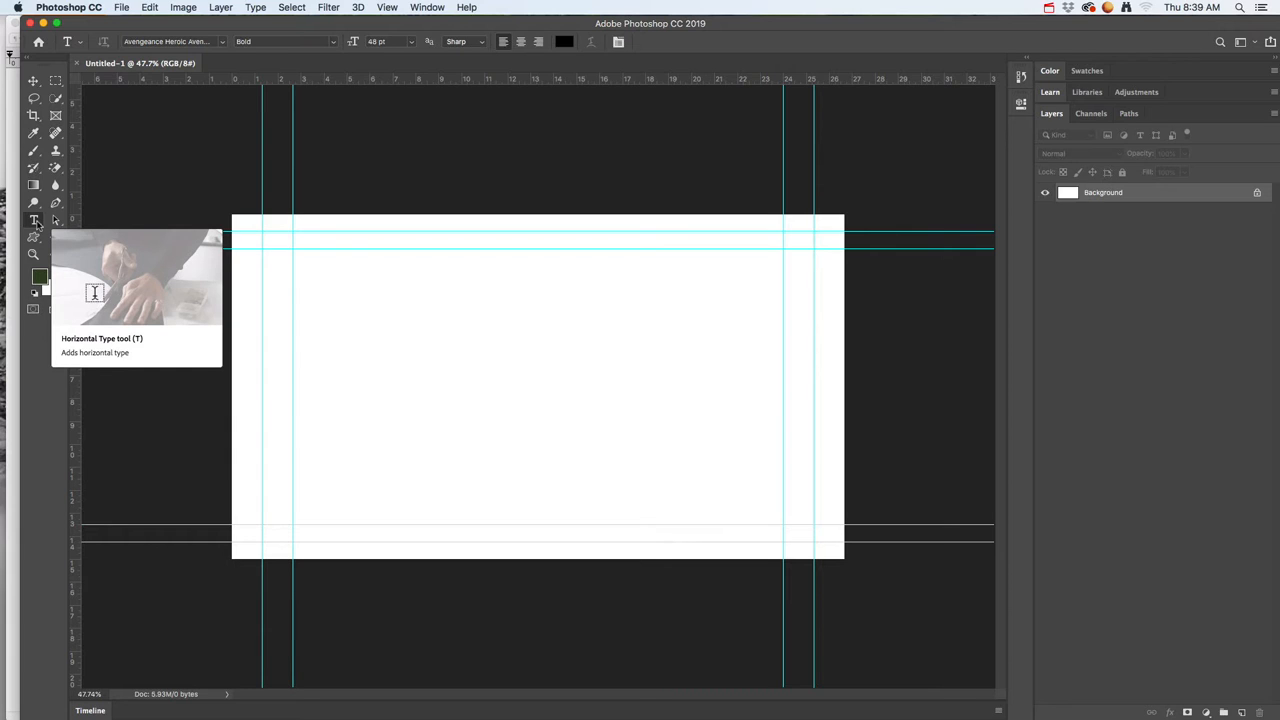
click(424, 348)
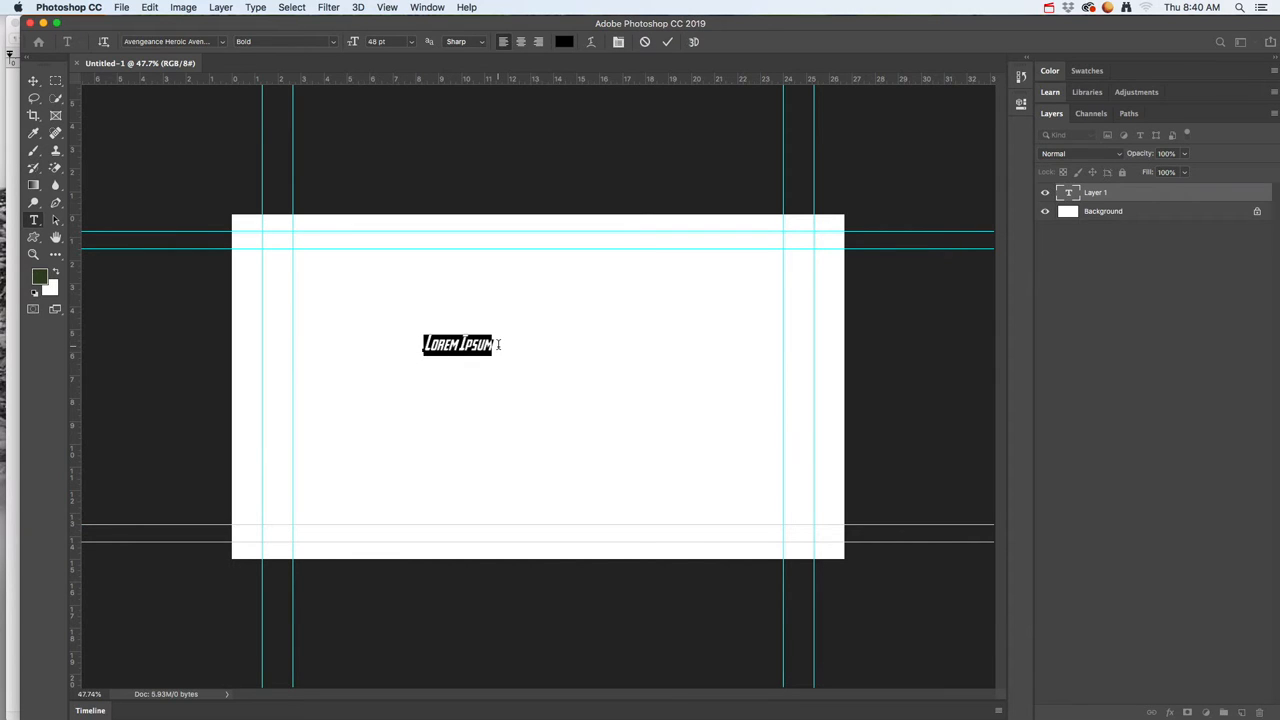
click(412, 42)
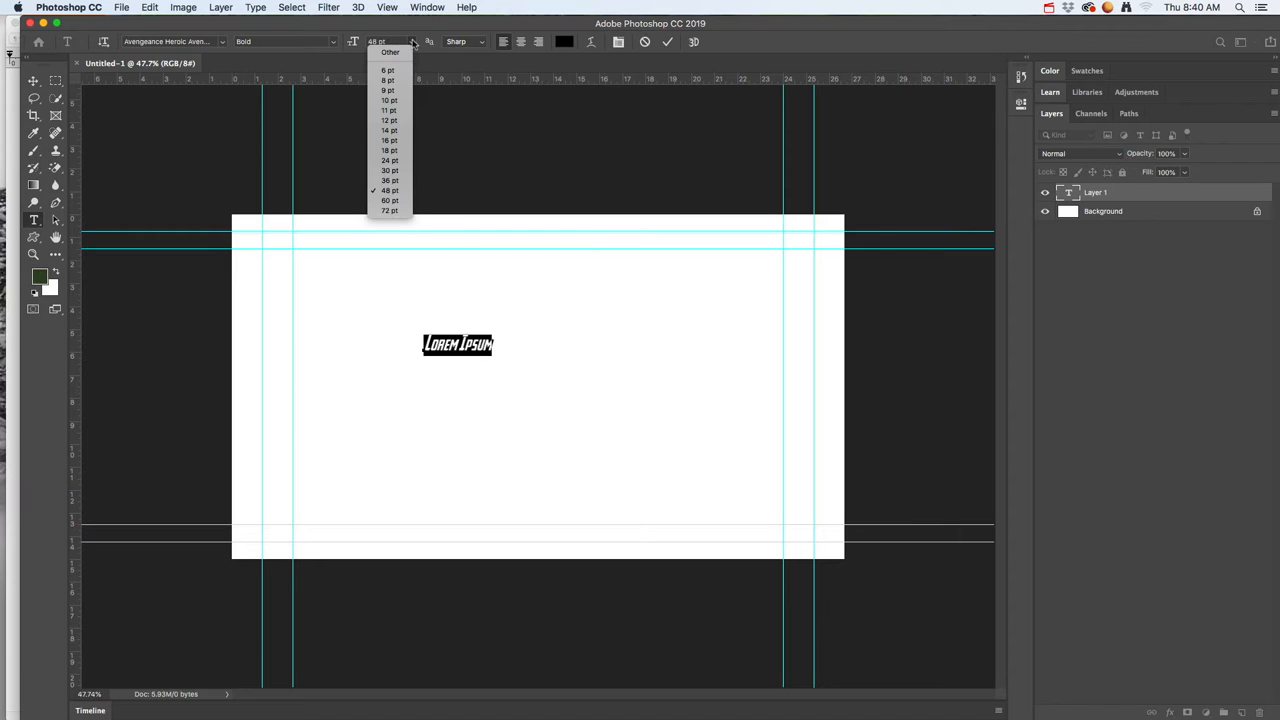
click(397, 211)
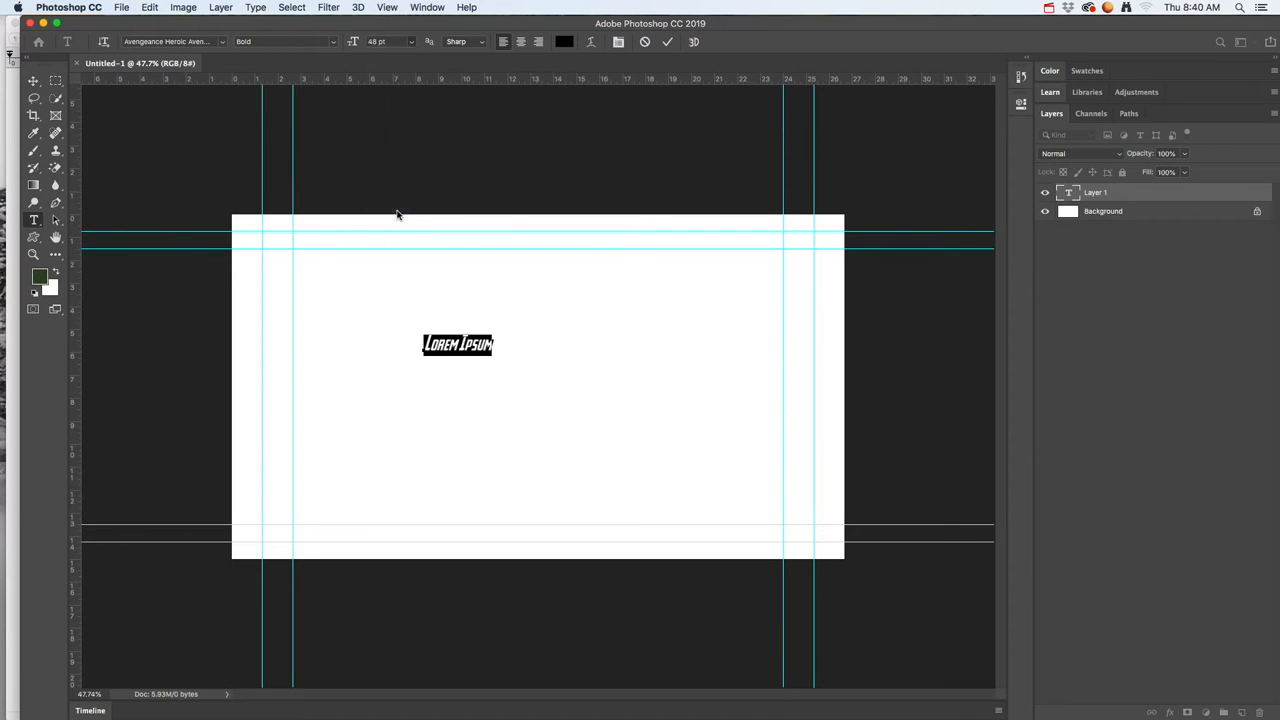
click(368, 42)
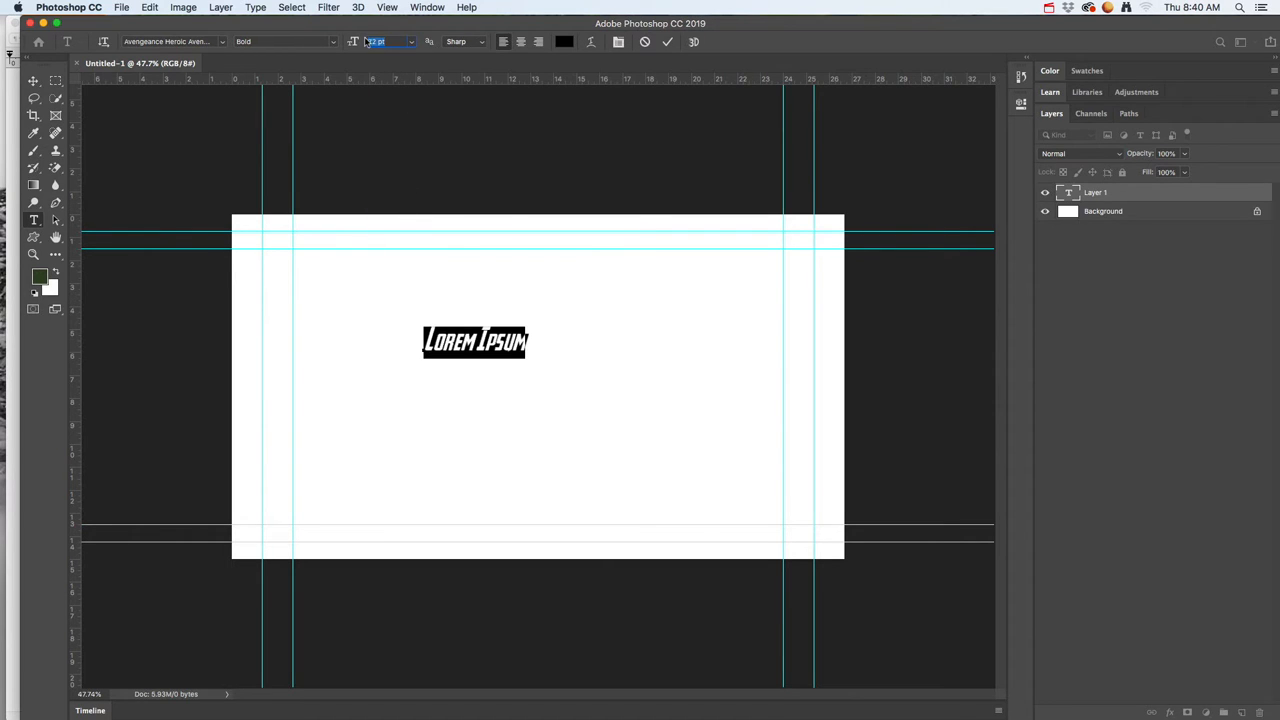
text(120)
key(Return)
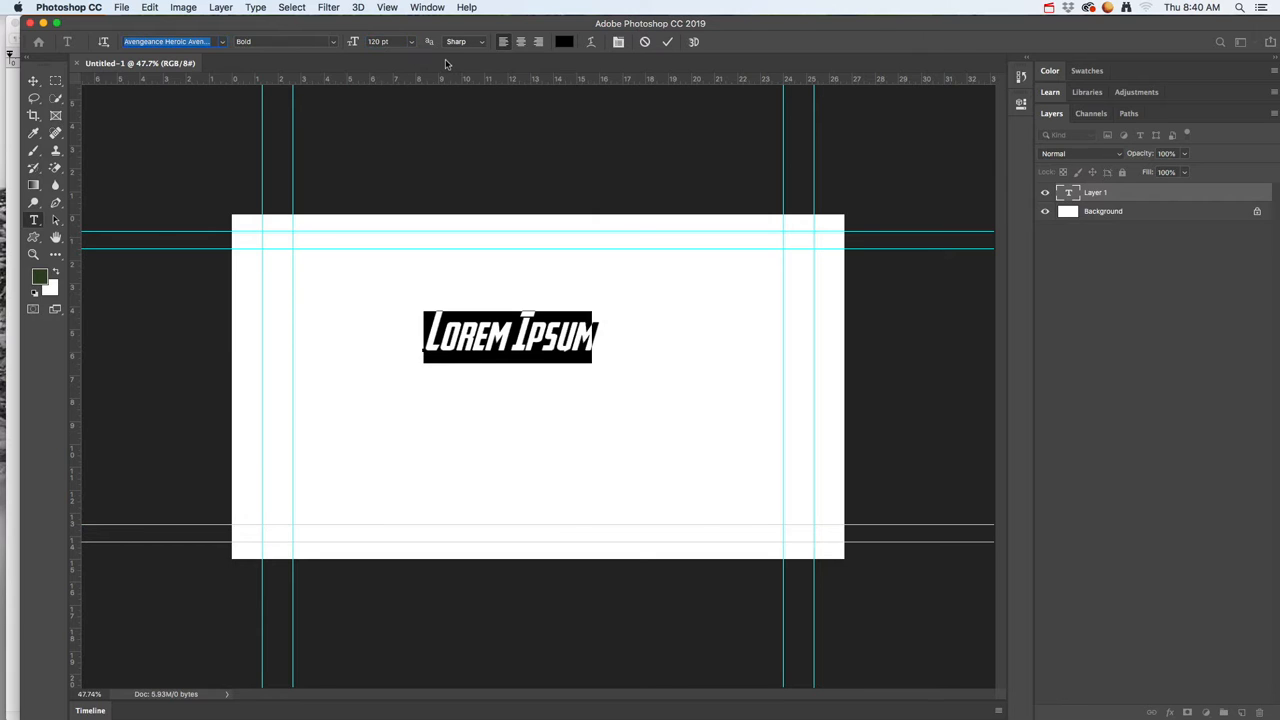
Step: Colour the placeholder text bright red (#f60303) and move it to the centre of the canvas
click(563, 42)
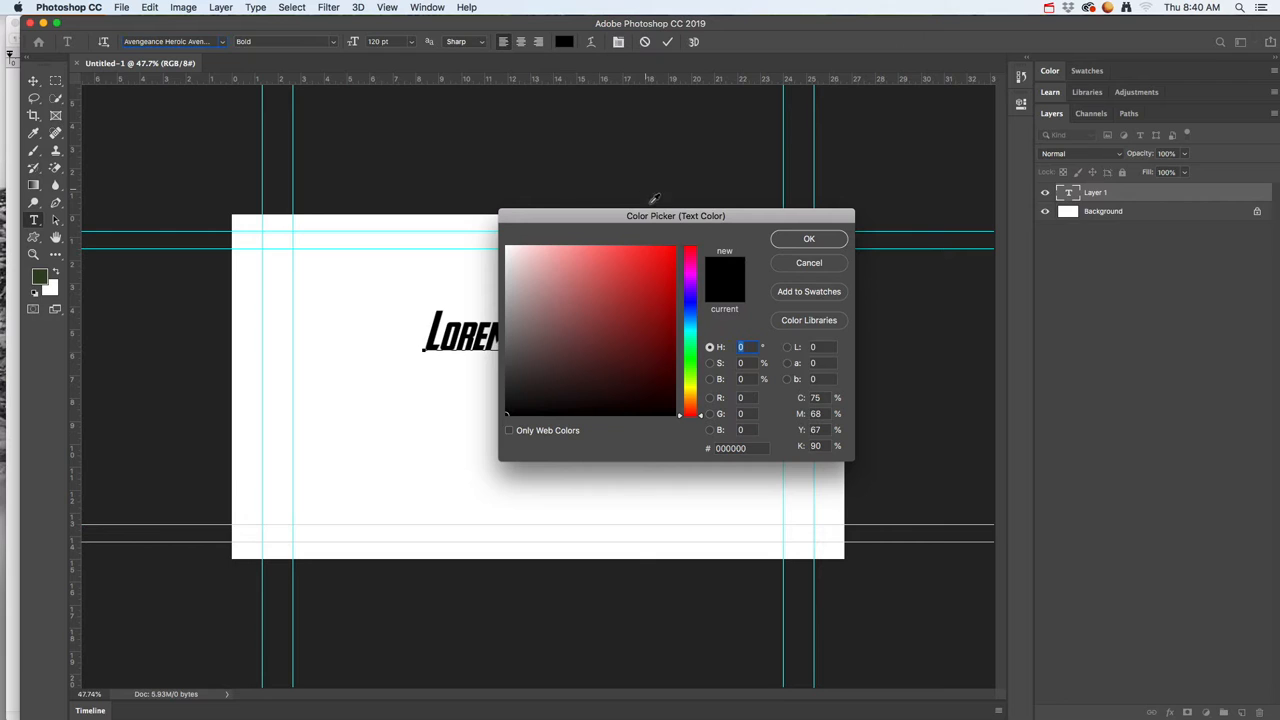
click(673, 251)
click(792, 242)
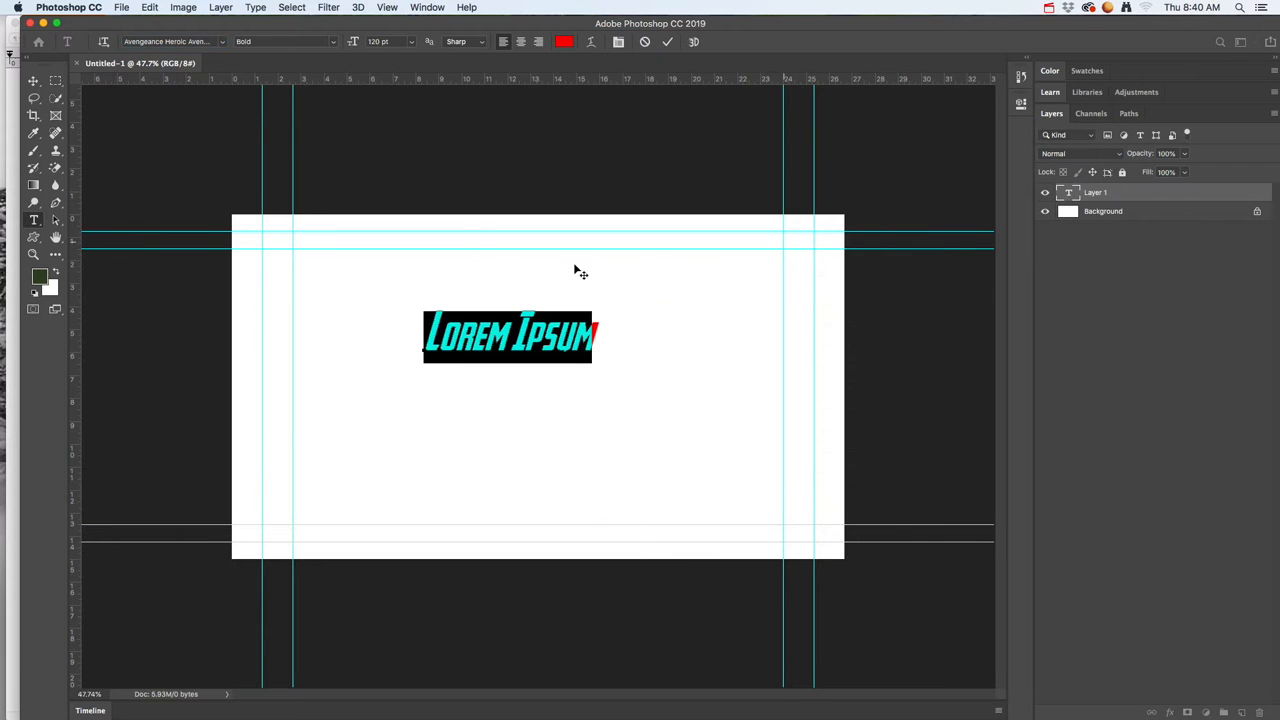
click(33, 80)
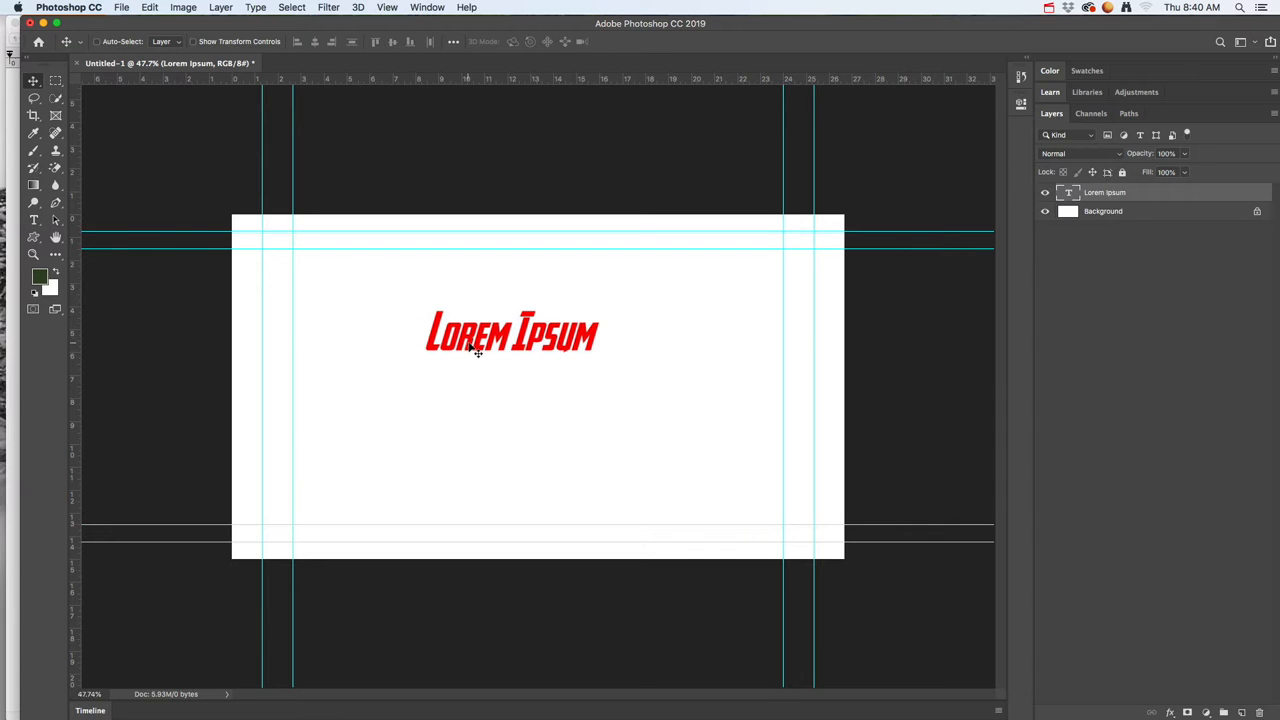
drag(500, 343, 488, 375)
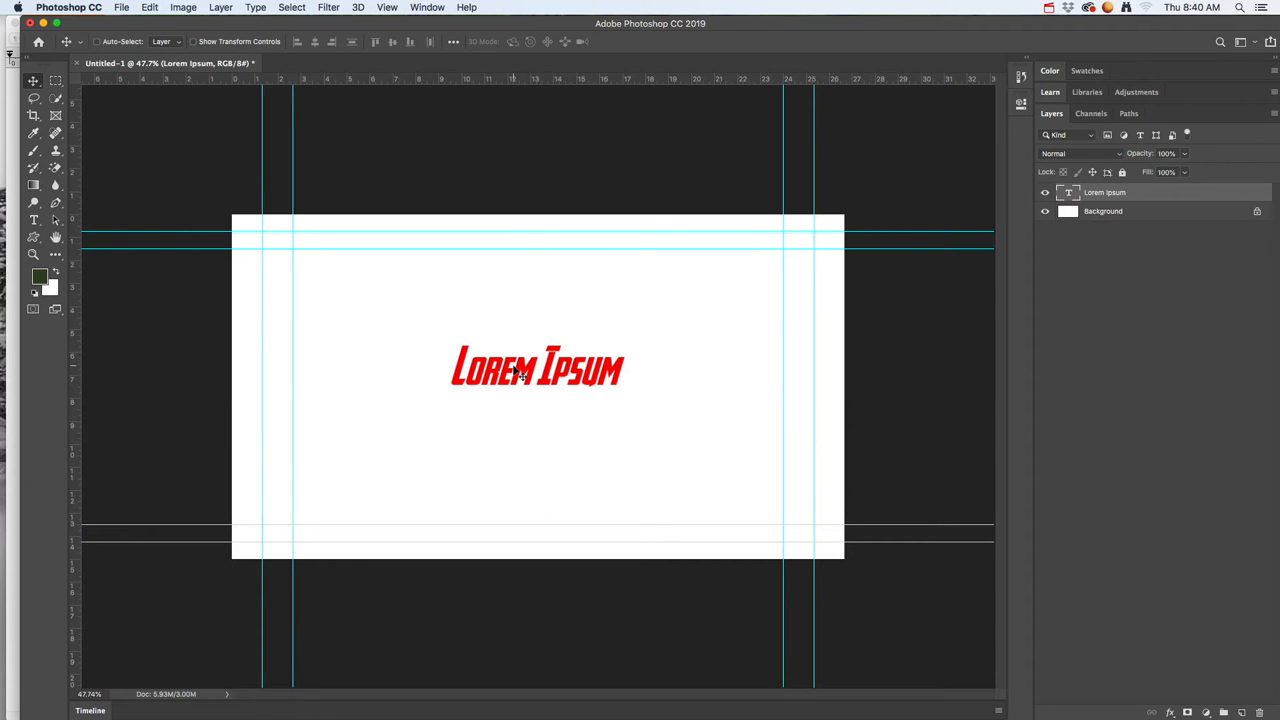
Step: Replace the placeholder text with "STEAM Job" and shift it slightly down and to the right
click(33, 219)
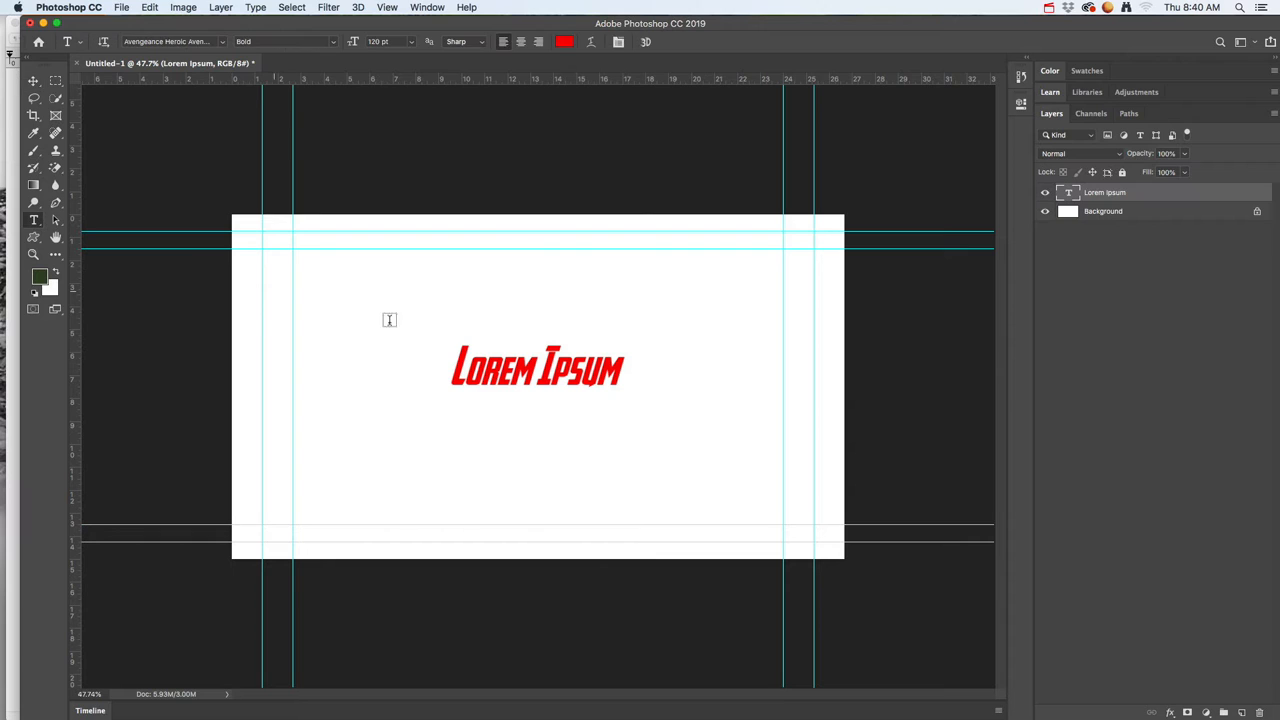
click(508, 373)
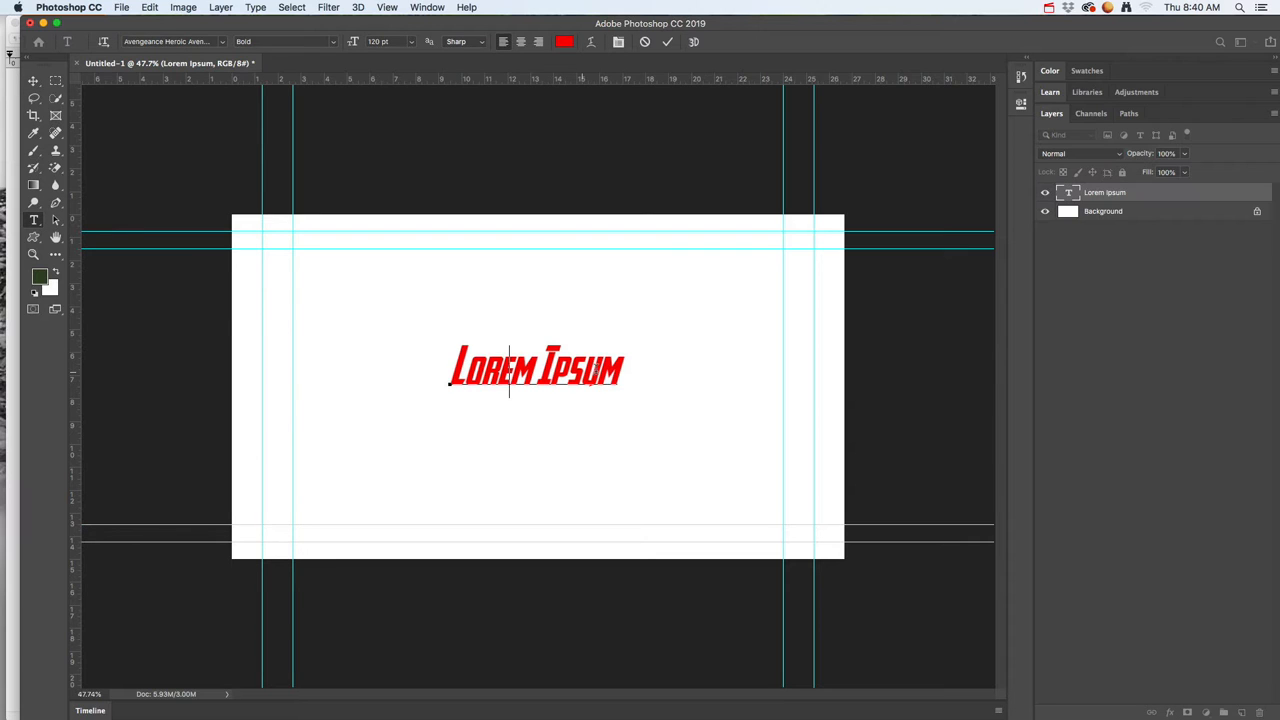
drag(622, 368, 447, 356)
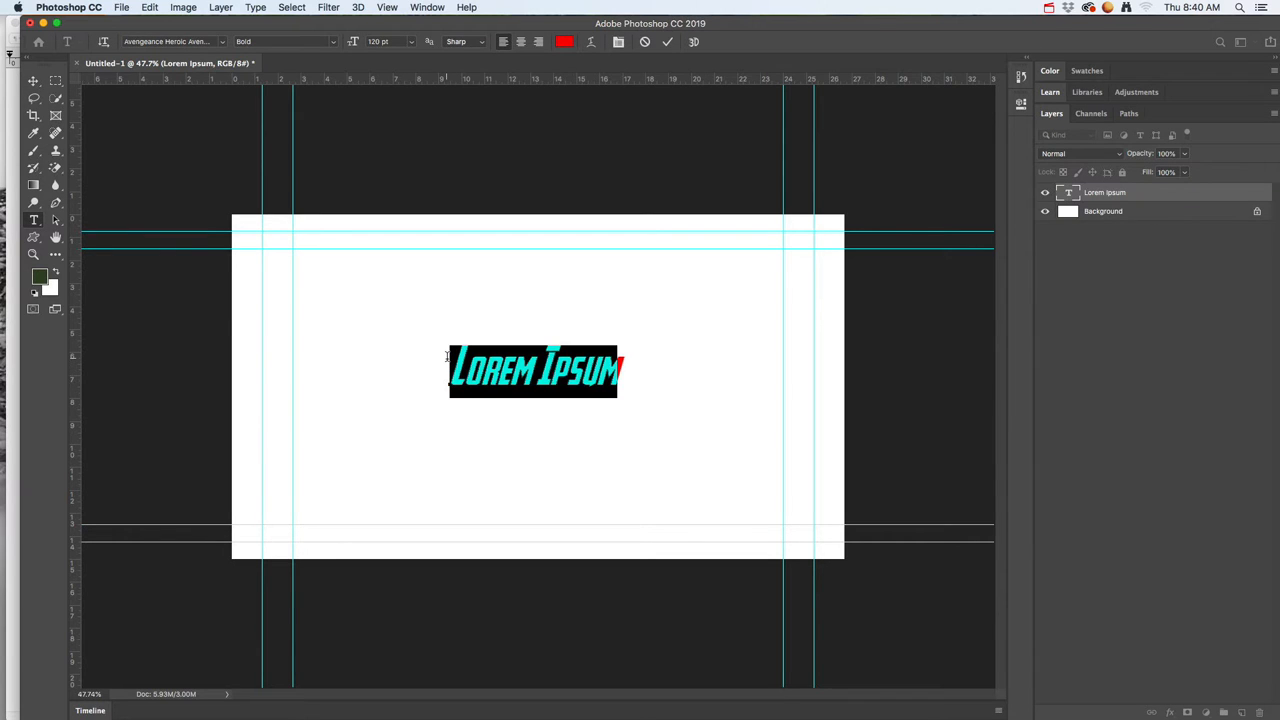
text(STE )
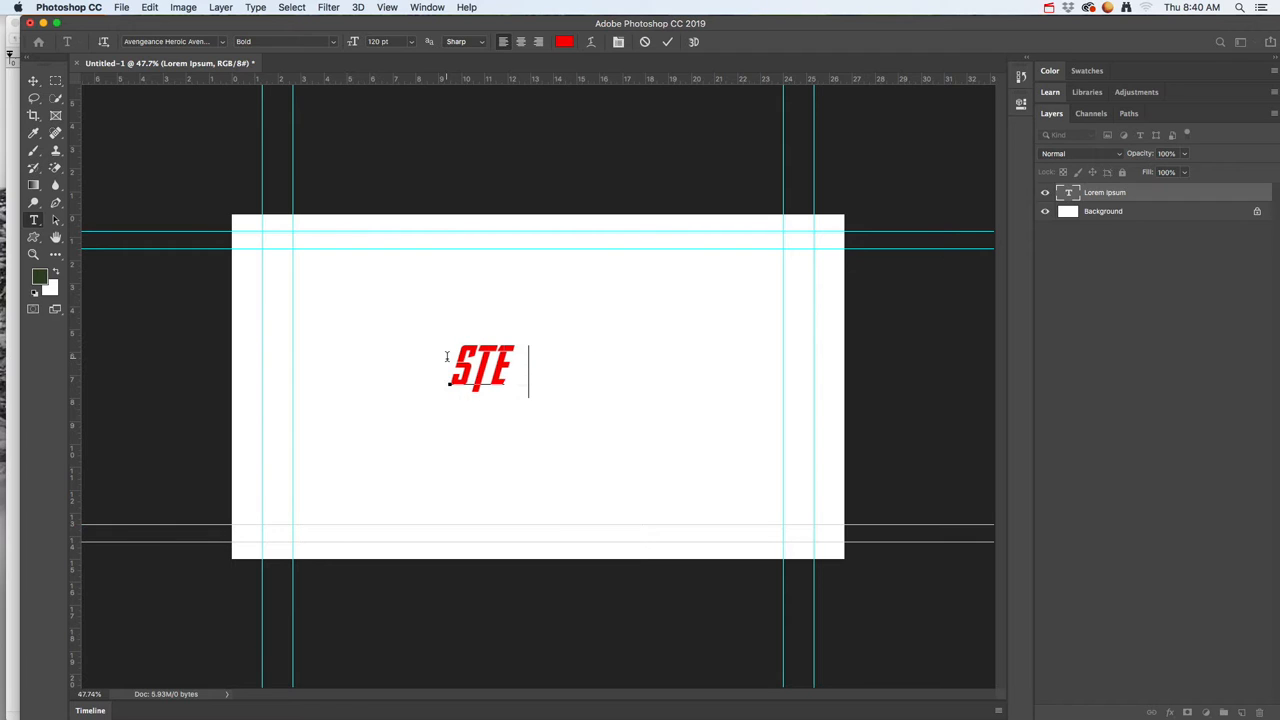
text(AM Job)
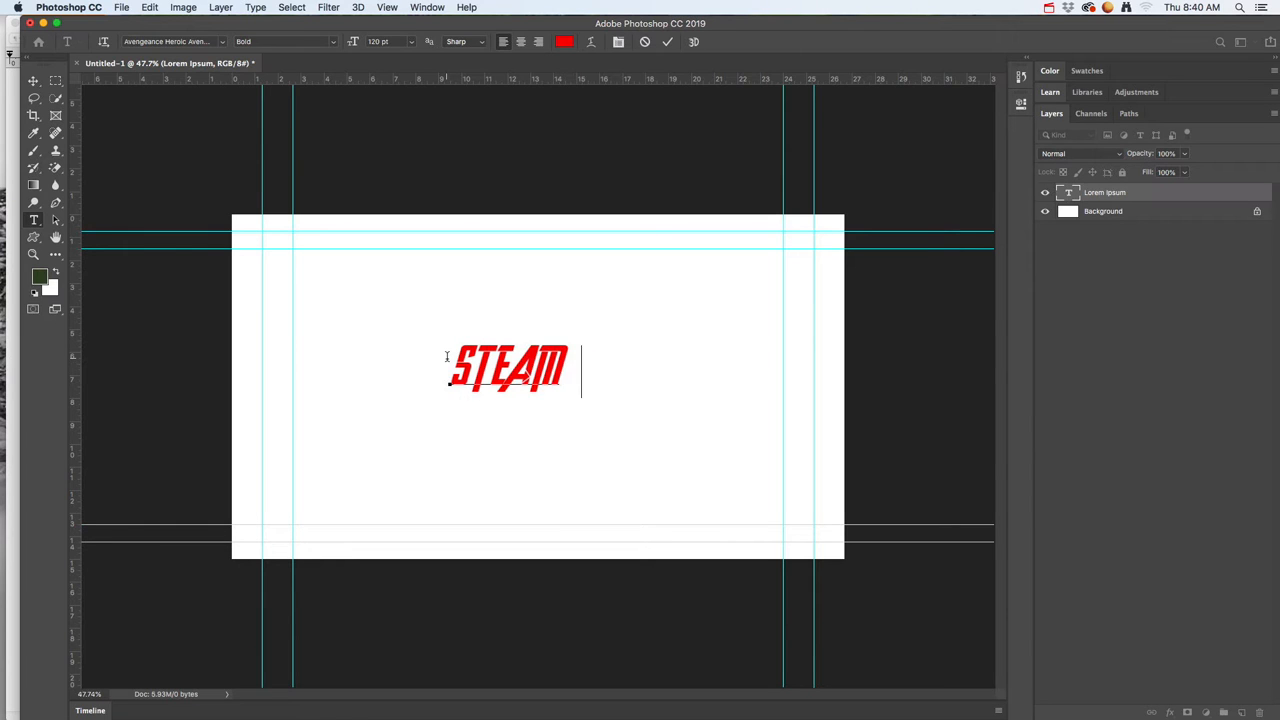
click(33, 80)
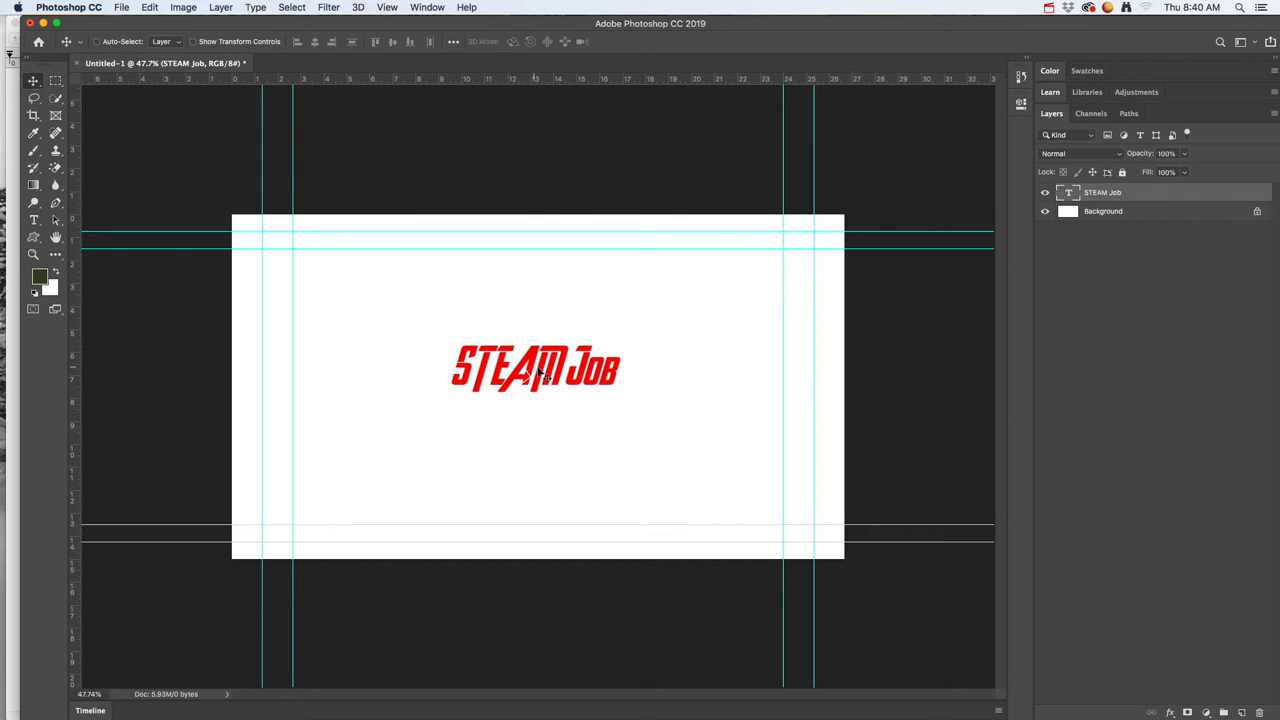
mouse_move(530, 376)
mouse_down()
mouse_move(482, 381)
mouse_move(548, 382)
mouse_up()
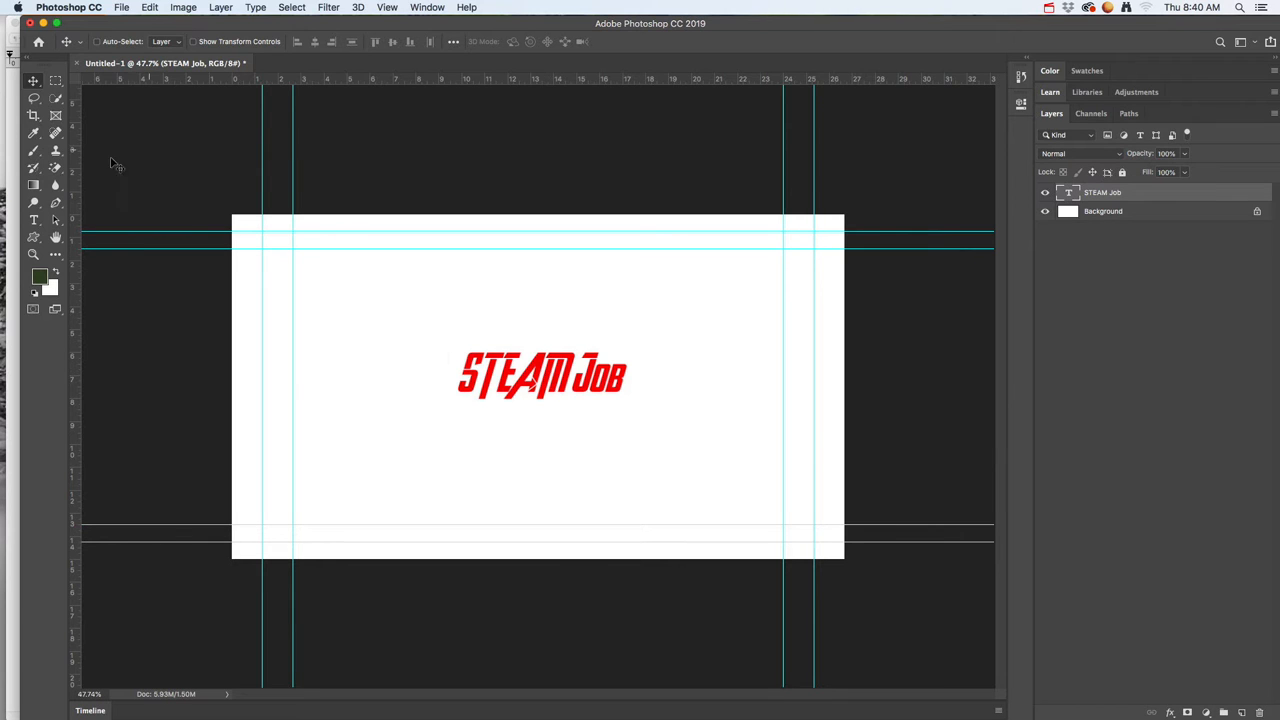
Step: Preview several fonts on the whole STEAM Job text layer and set its font to Vampire Wars
click(34, 221)
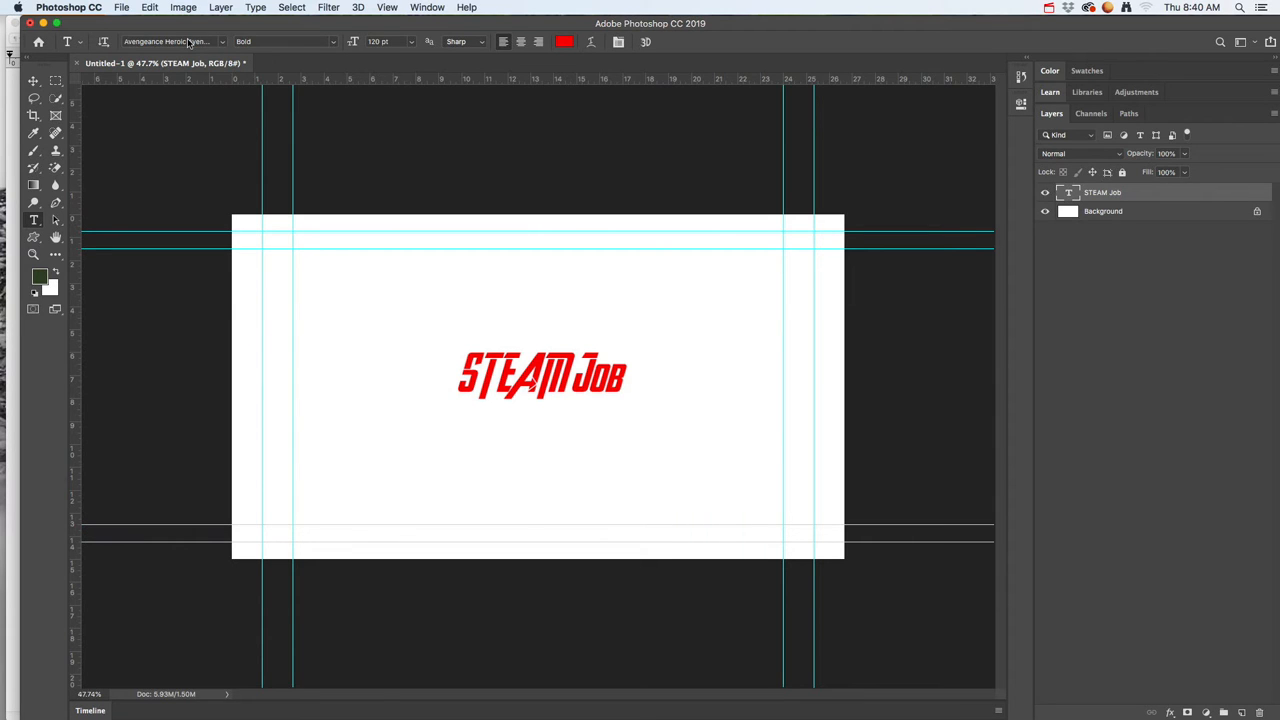
click(219, 43)
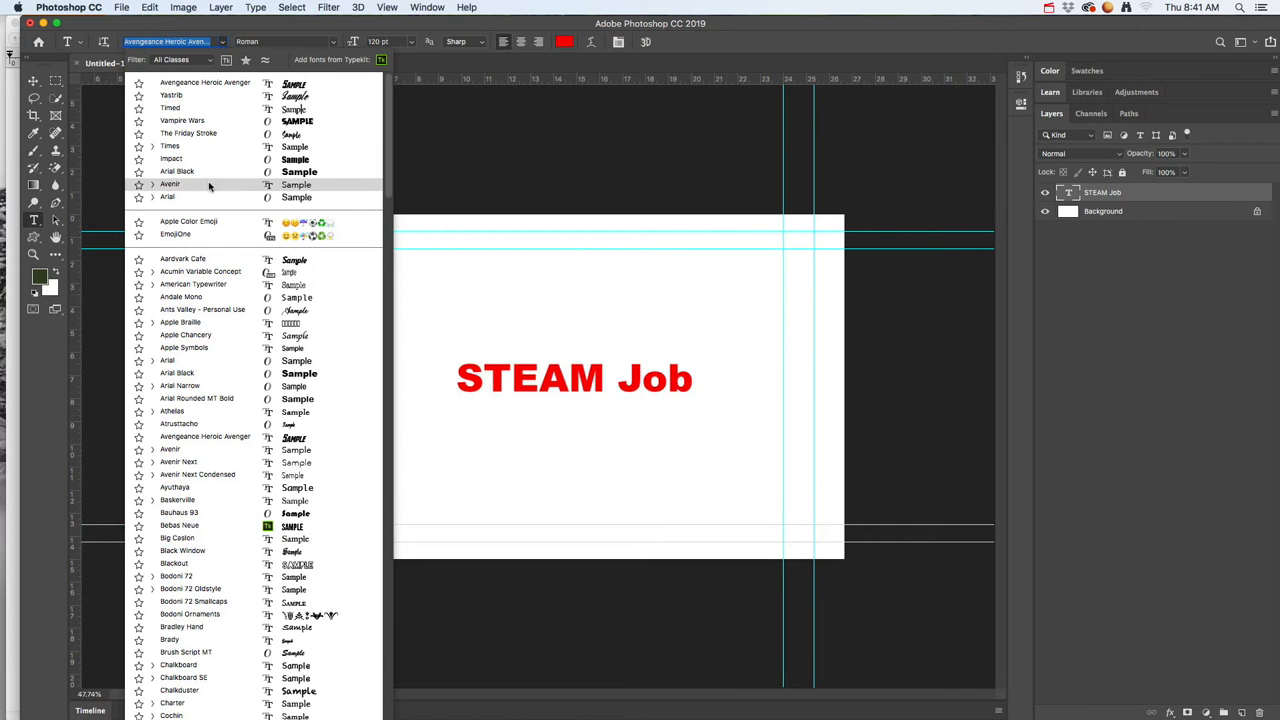
key(Down)
key(Down)
key(Down)
key(Down)
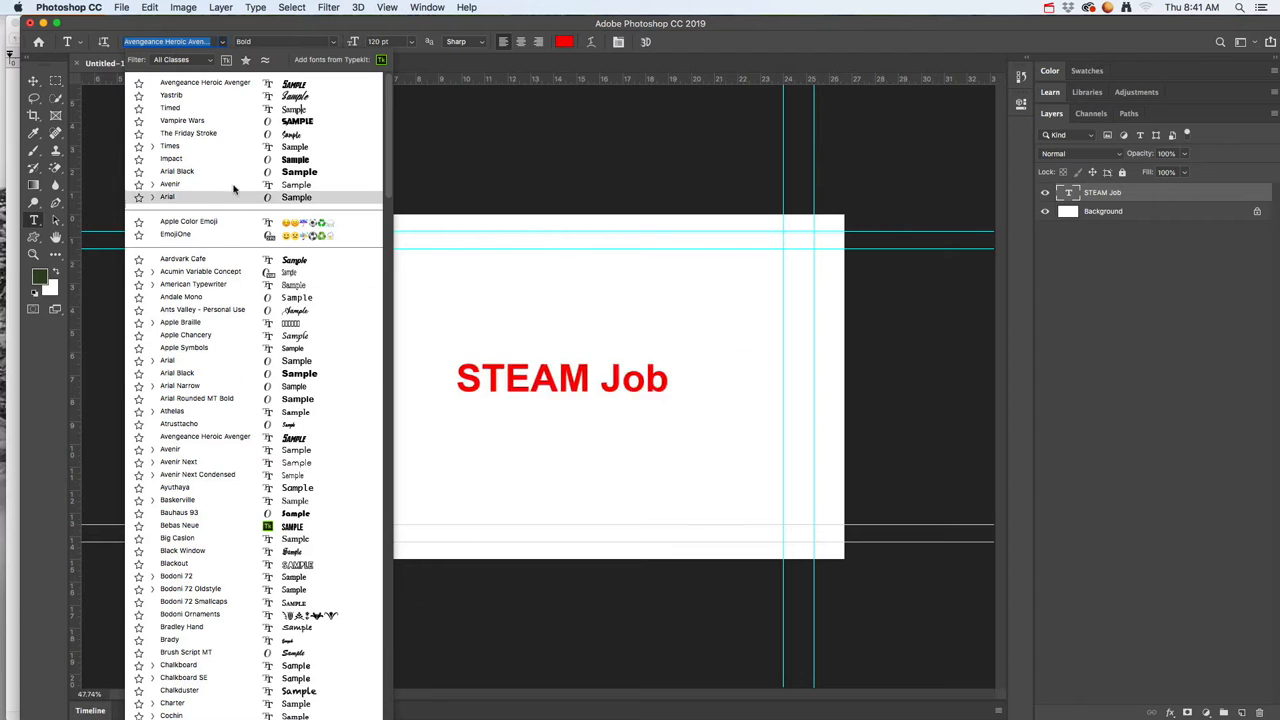
click(229, 121)
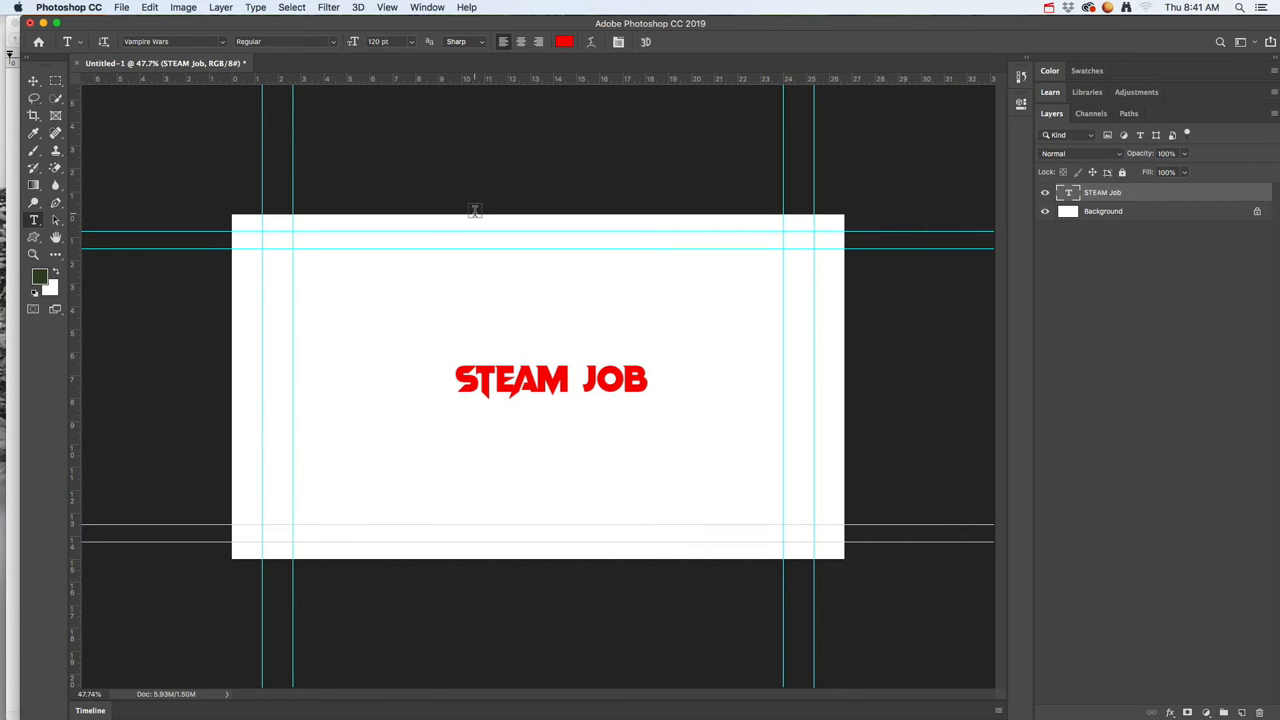
Step: Set the colour of the STEAM Job text to blue (#0353f6)
click(564, 41)
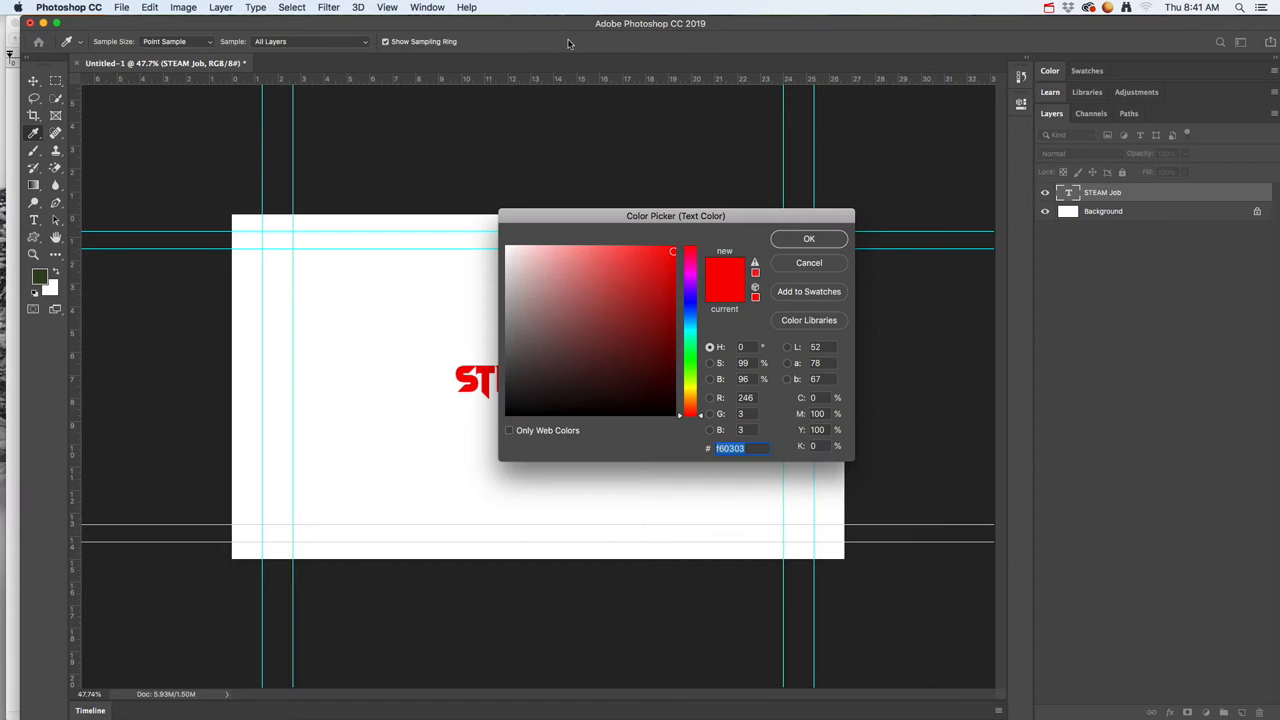
click(690, 340)
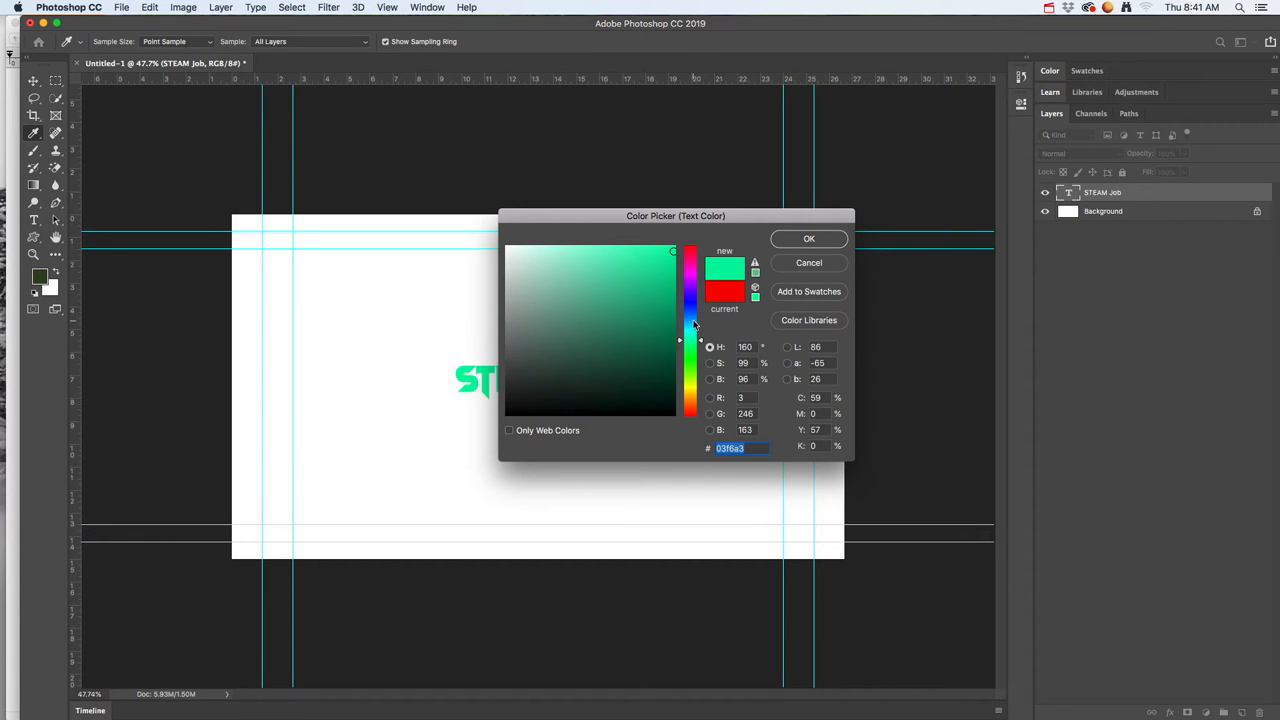
drag(689, 320, 690, 308)
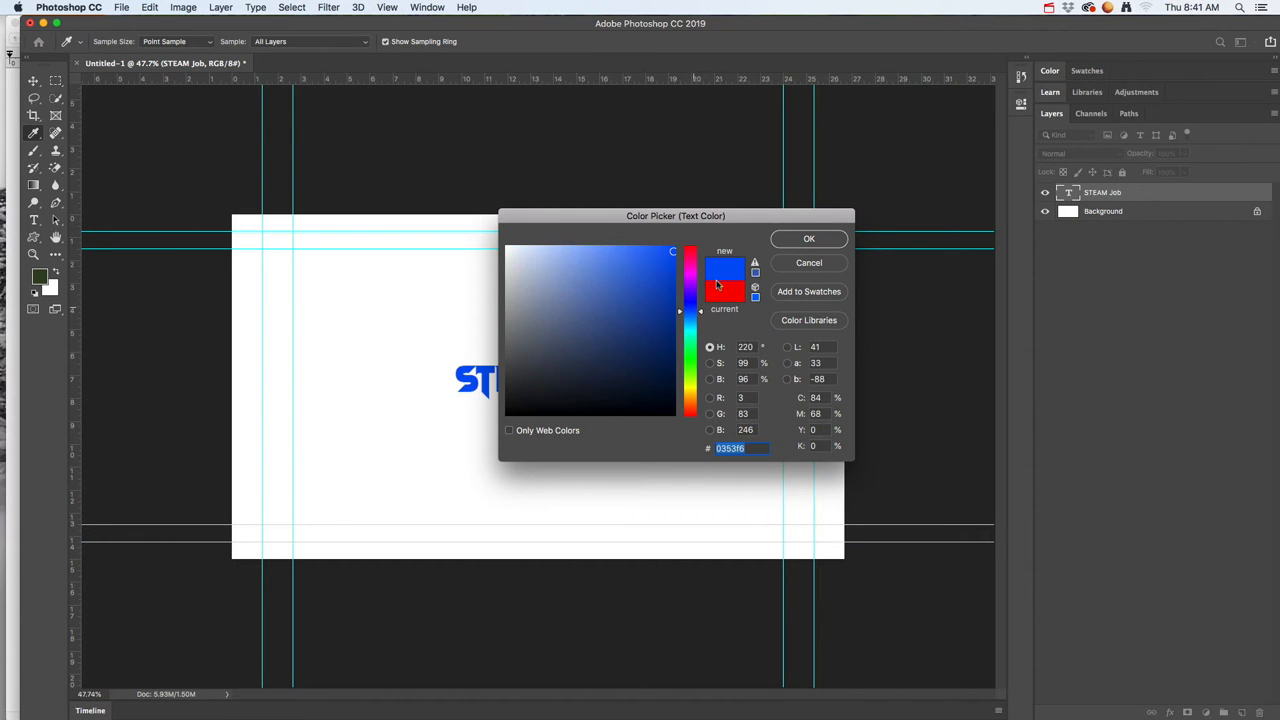
click(785, 240)
Step: Try to recolour the STEAM Job text grey-blue (#566686) with only the cursor placed in it and no letters selected
click(536, 378)
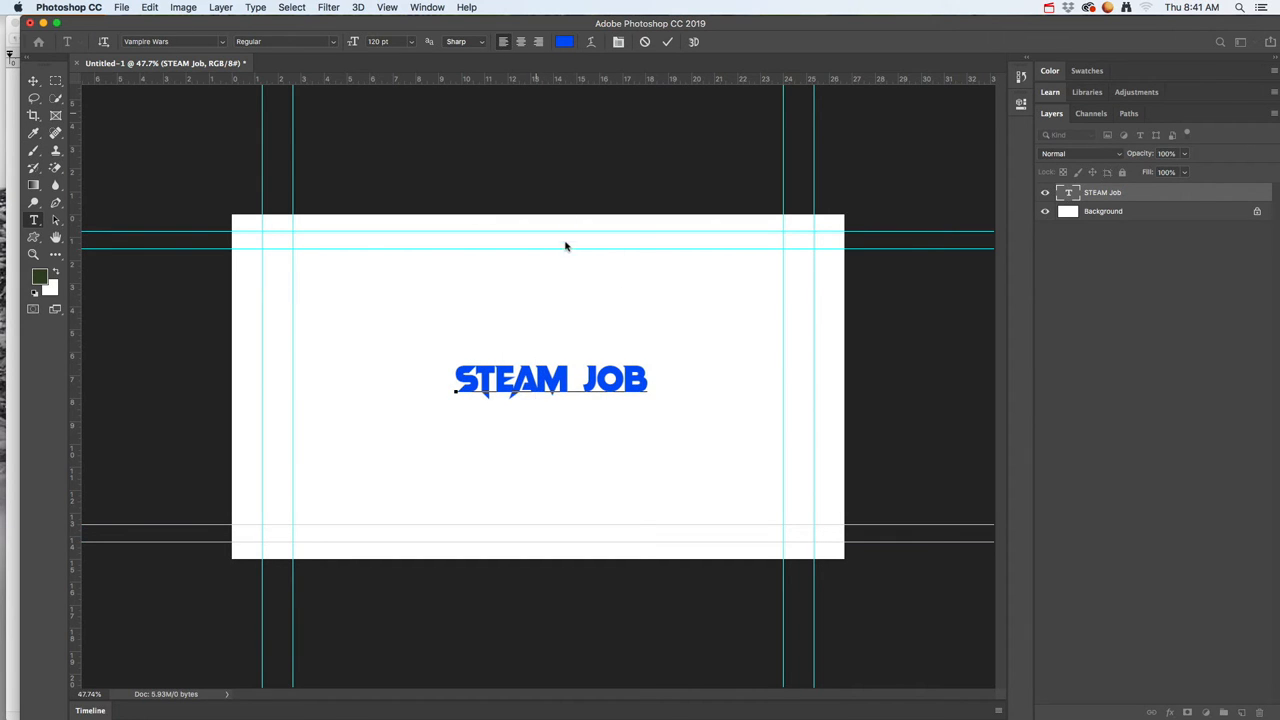
click(564, 41)
click(566, 325)
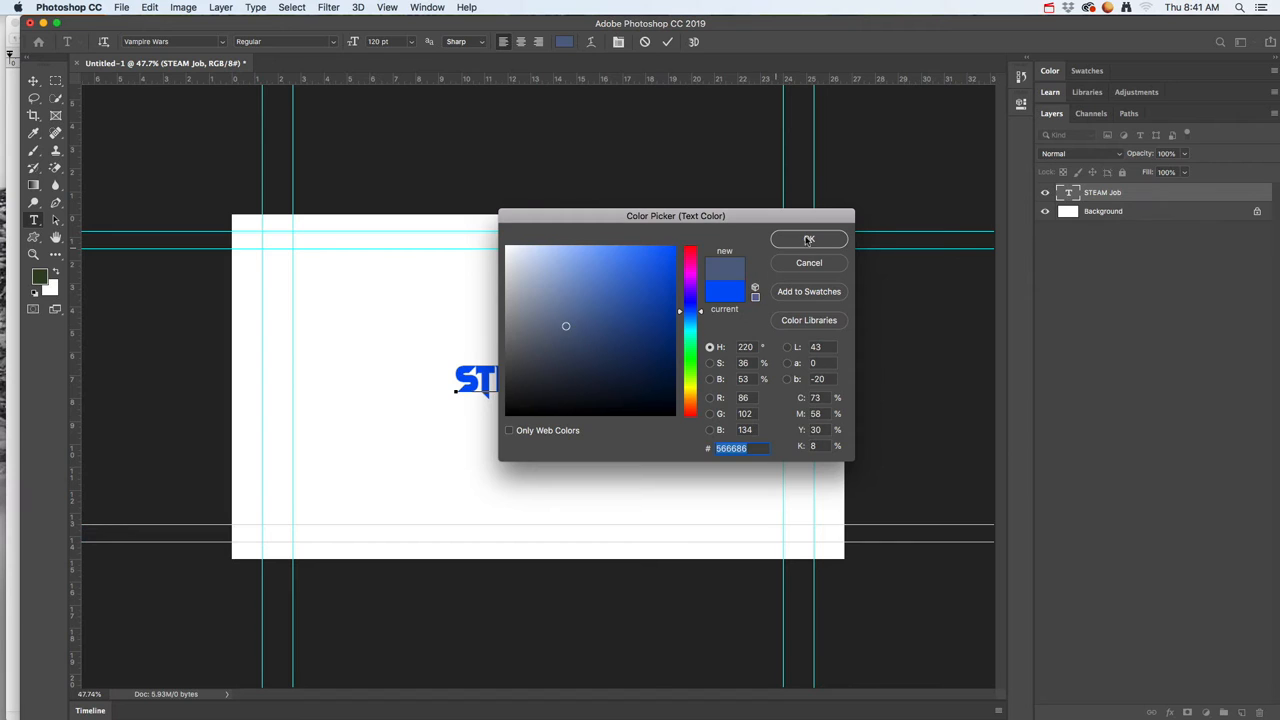
click(811, 239)
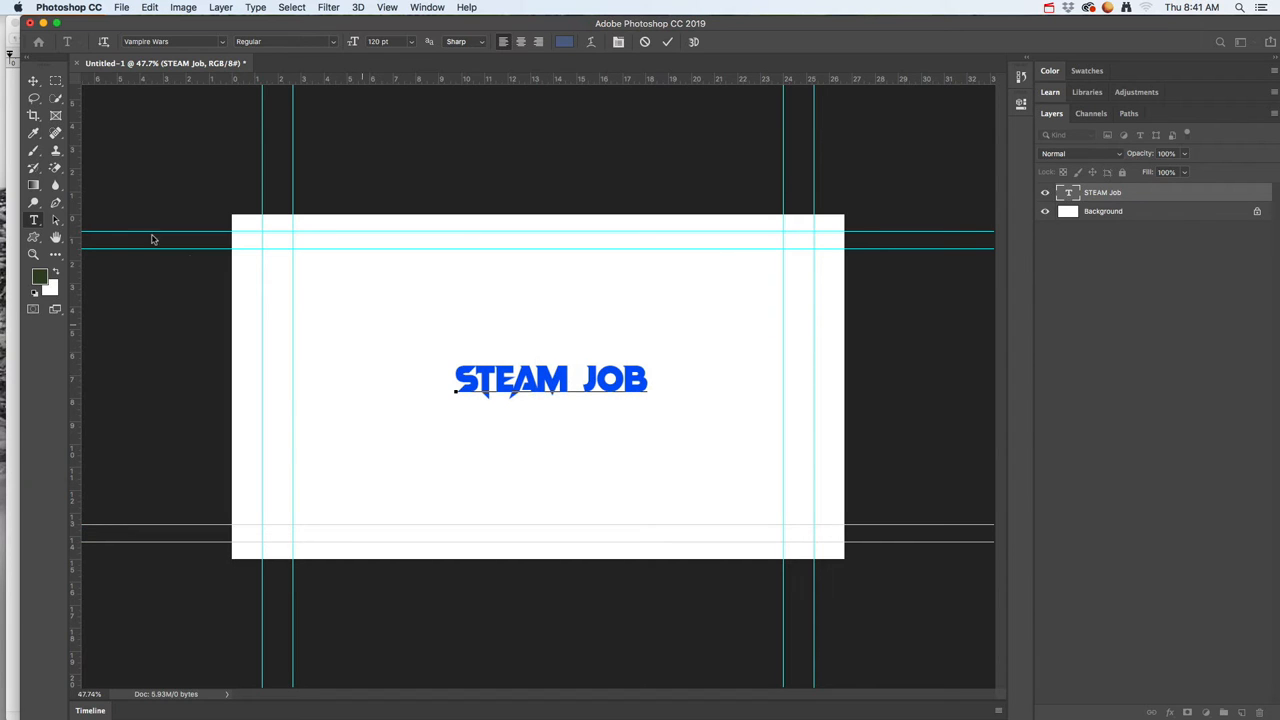
click(33, 81)
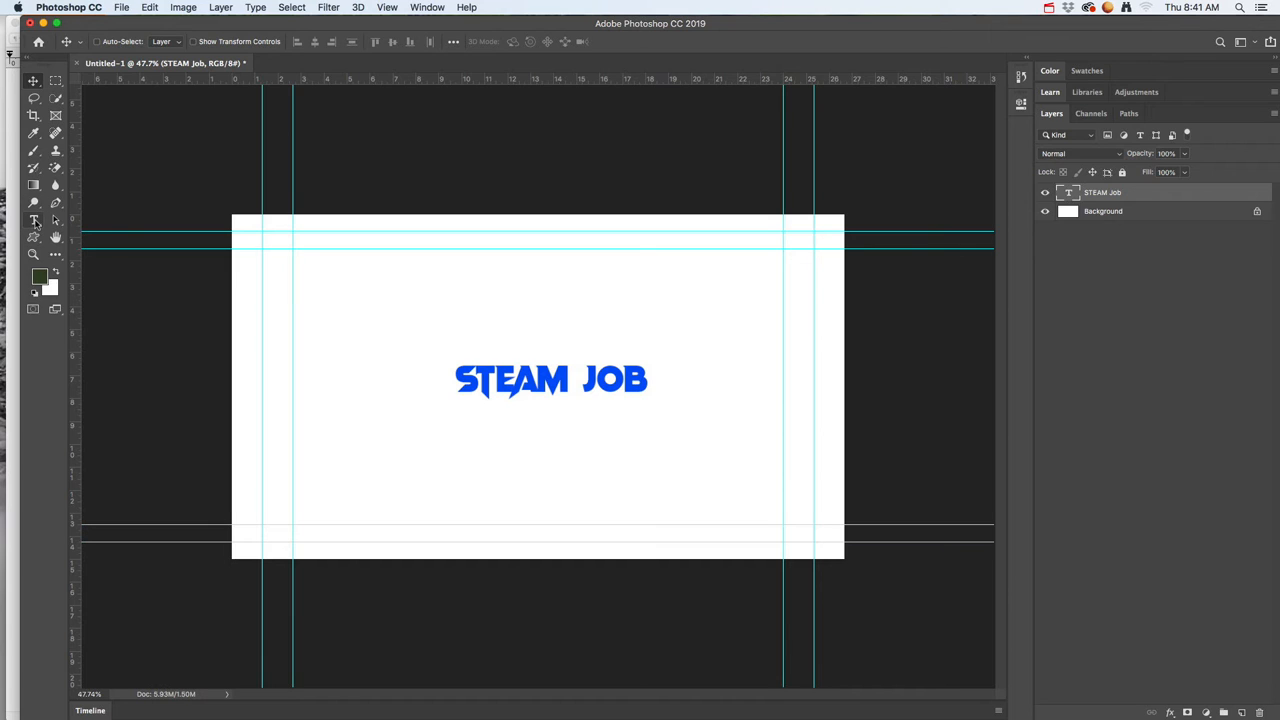
click(34, 220)
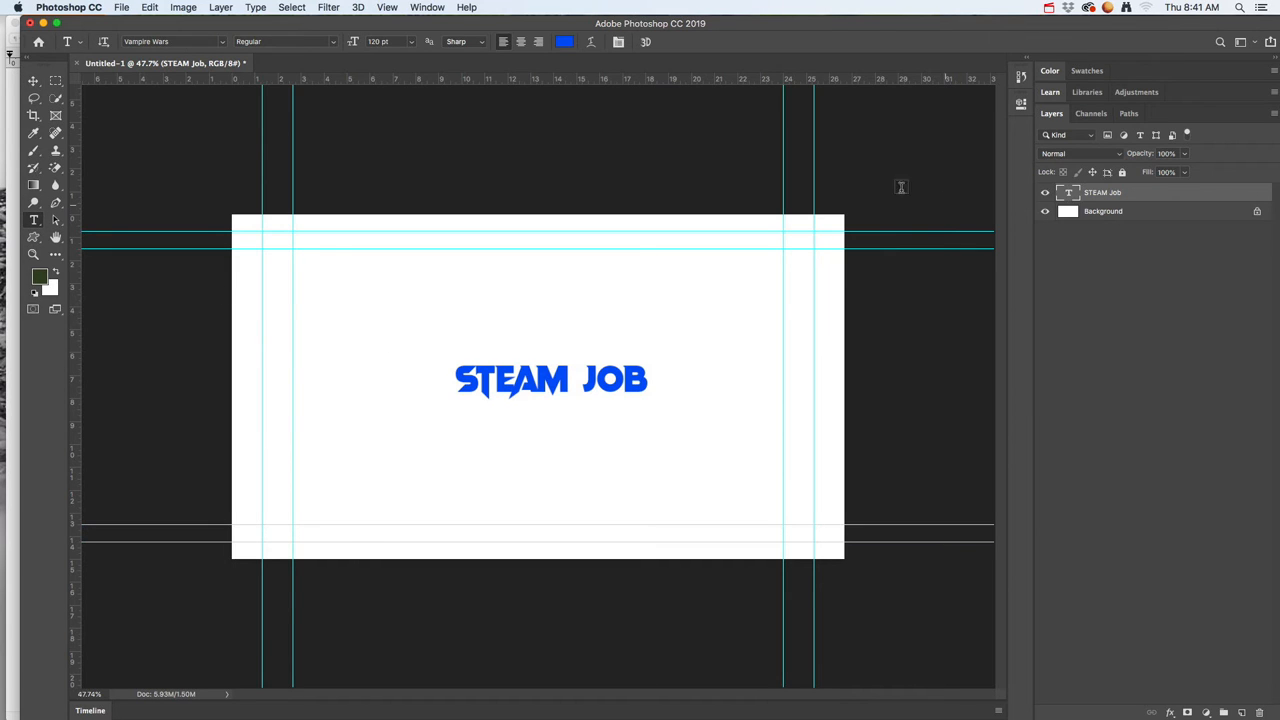
Step: Move the STEAM Job text slightly up on the canvas
click(40, 81)
mouse_move(542, 382)
mouse_down()
mouse_move(510, 382)
mouse_move(536, 379)
mouse_up()
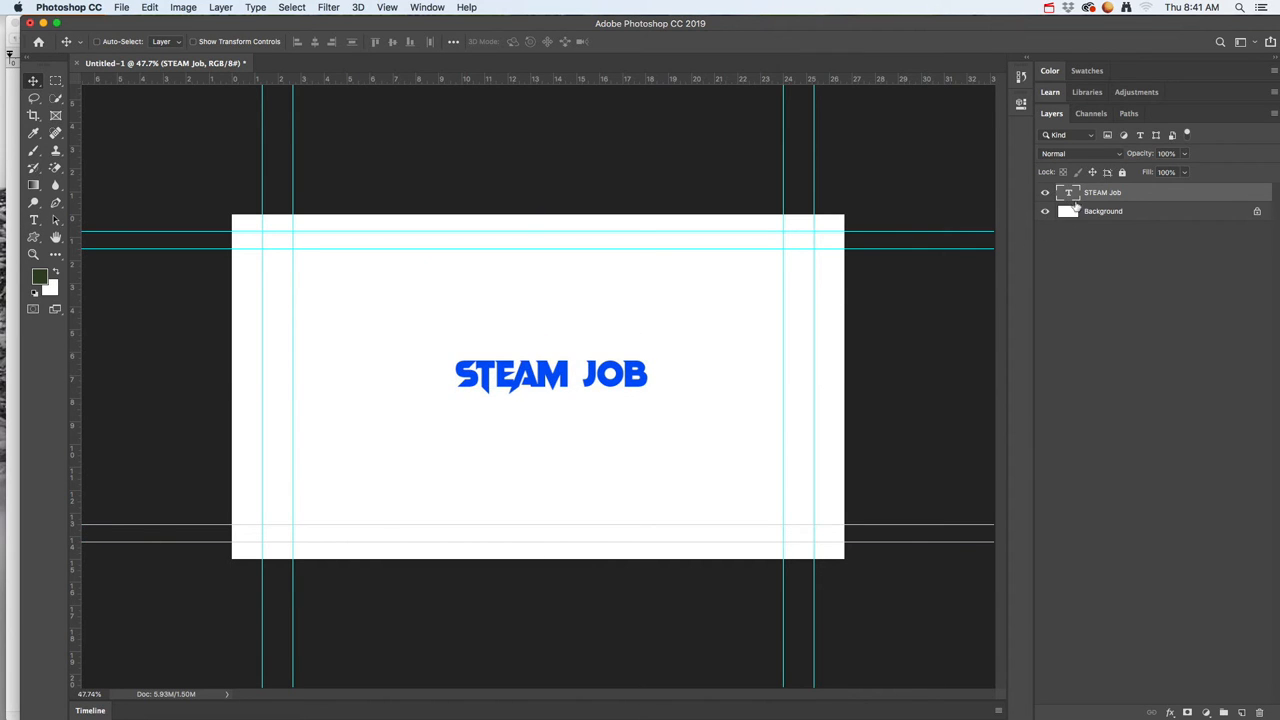
Step: Fill the Background layer with the dark green foreground colour (#314523) using the Paint Bucket
click(1108, 210)
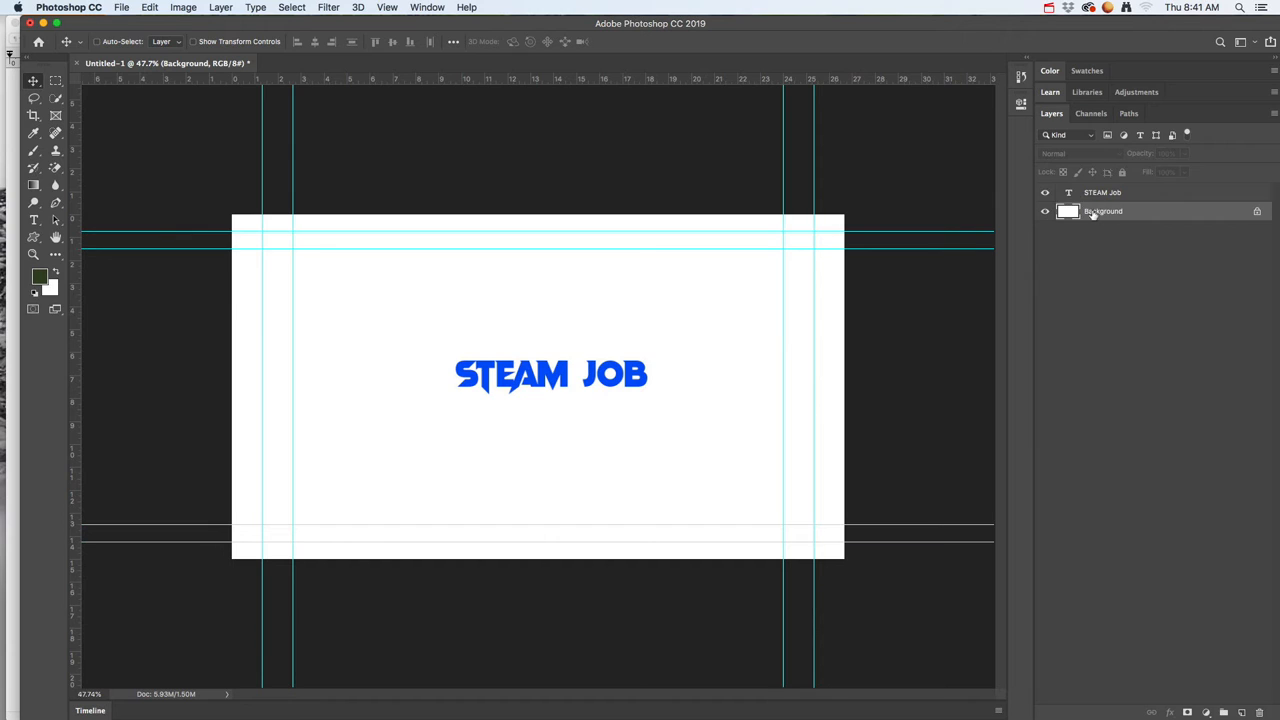
click(1096, 195)
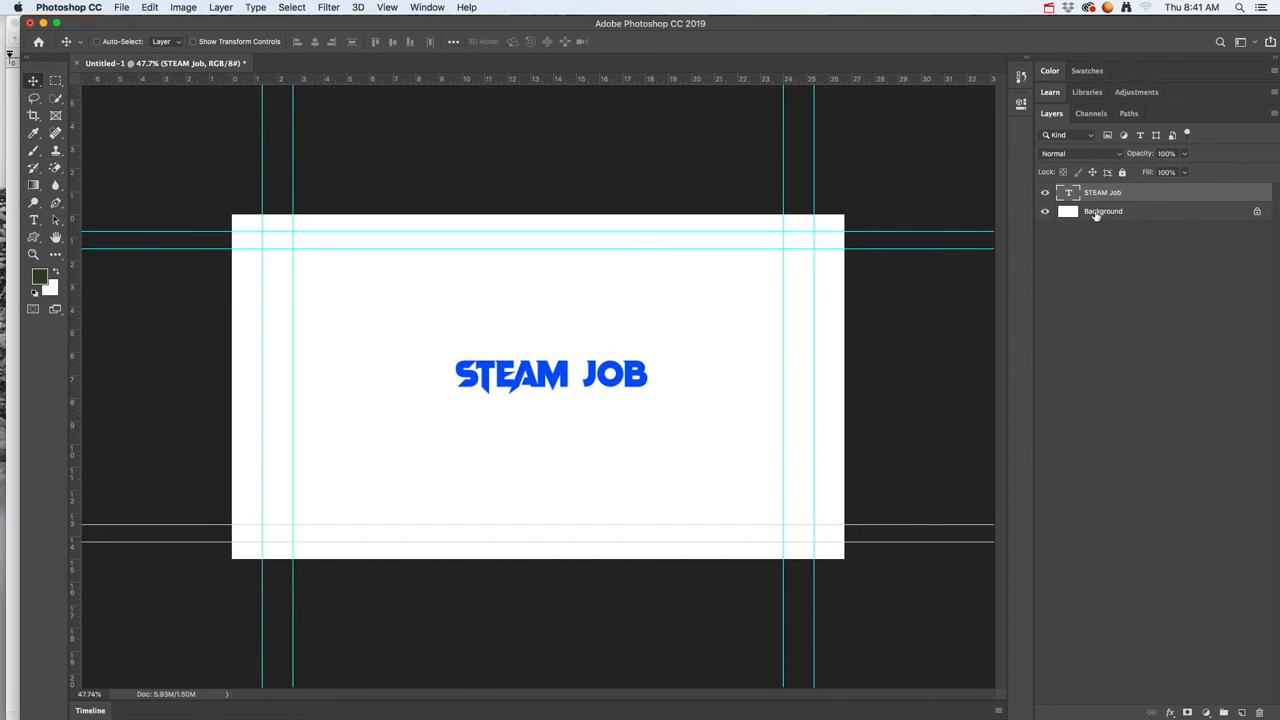
click(1096, 213)
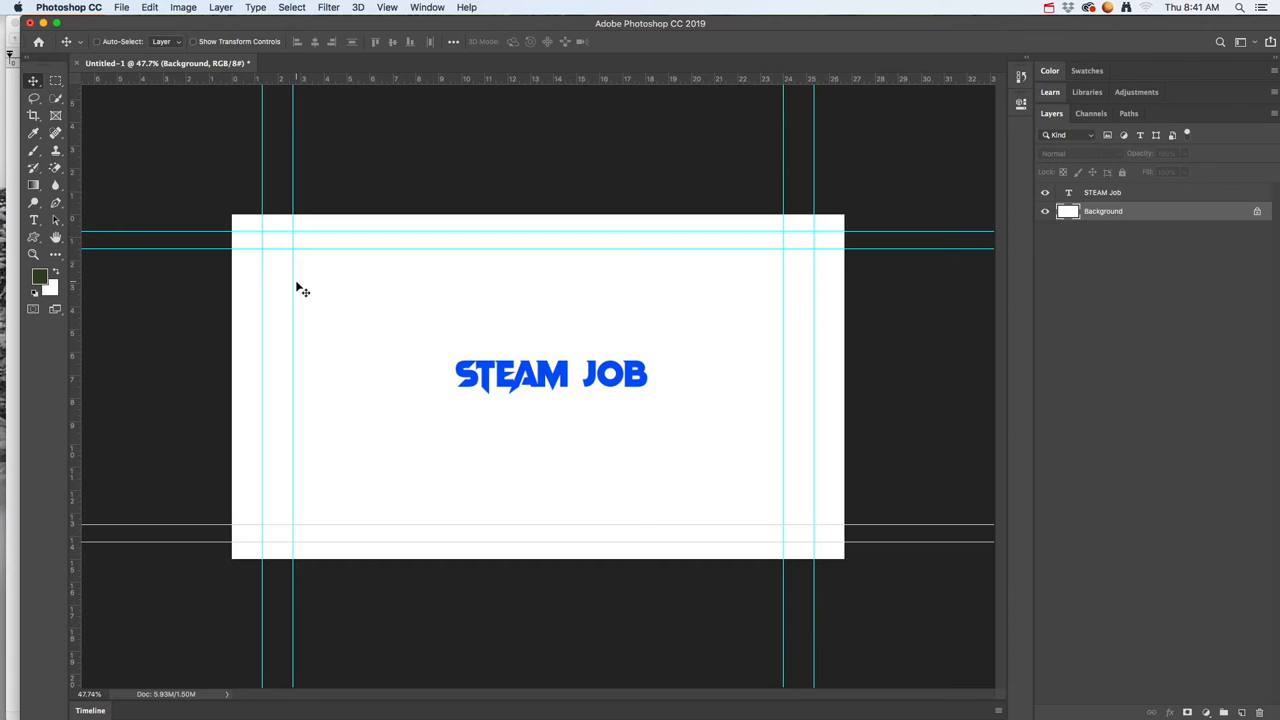
click(33, 187)
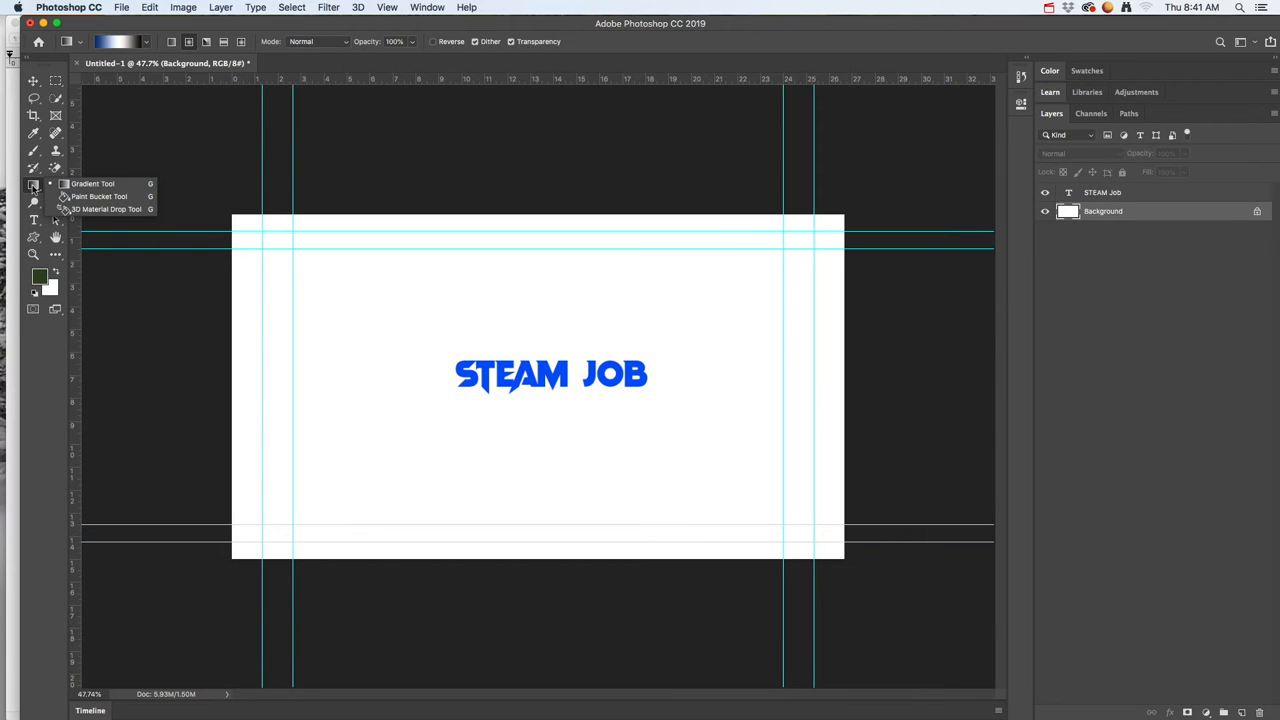
click(33, 190)
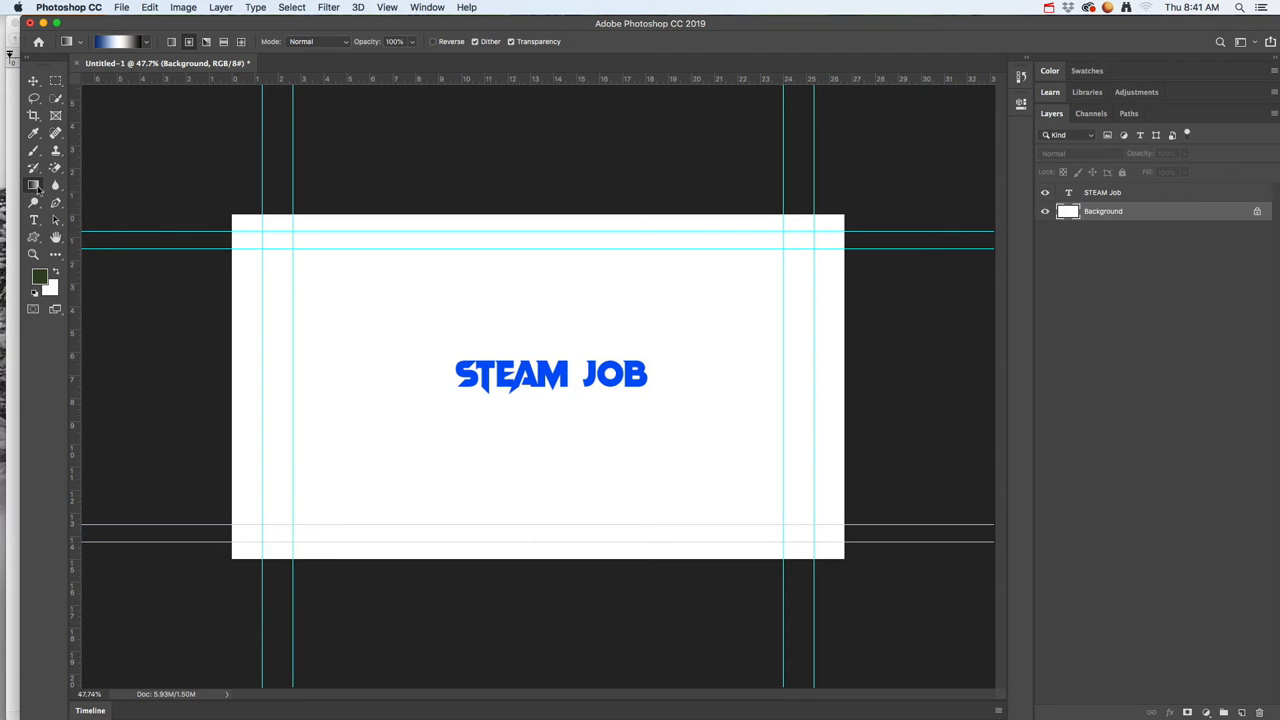
click(35, 189)
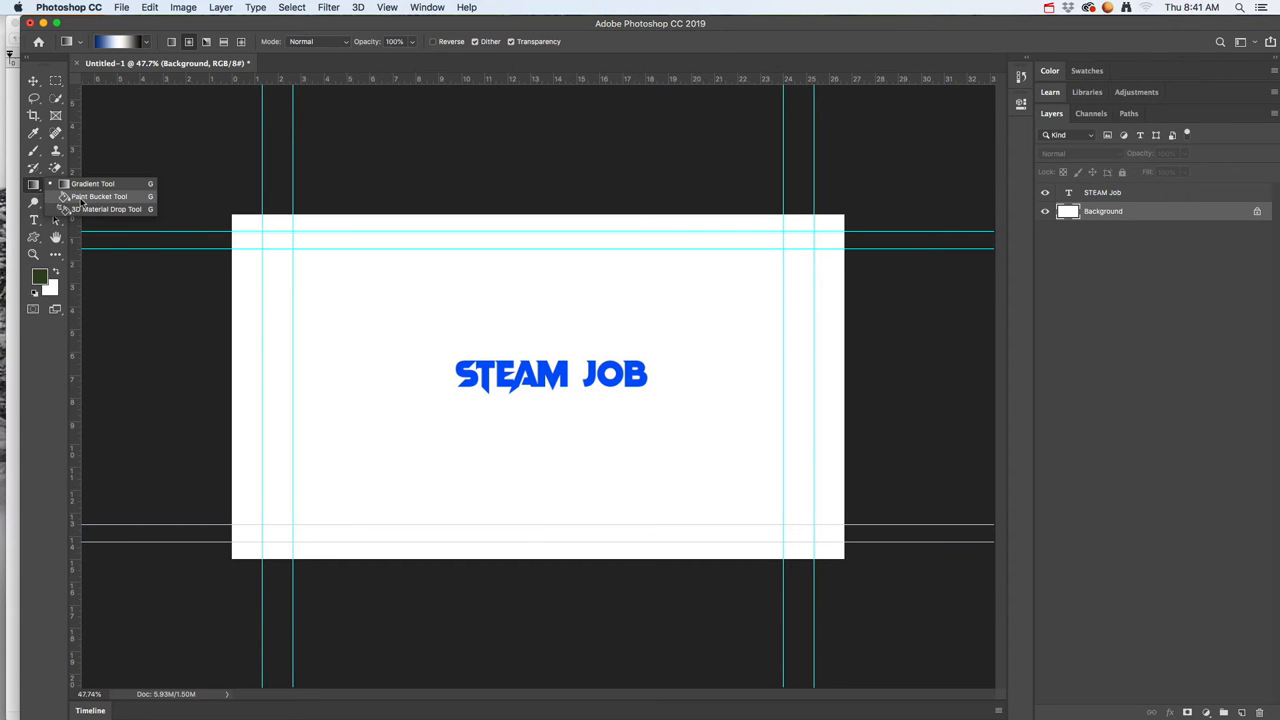
click(78, 198)
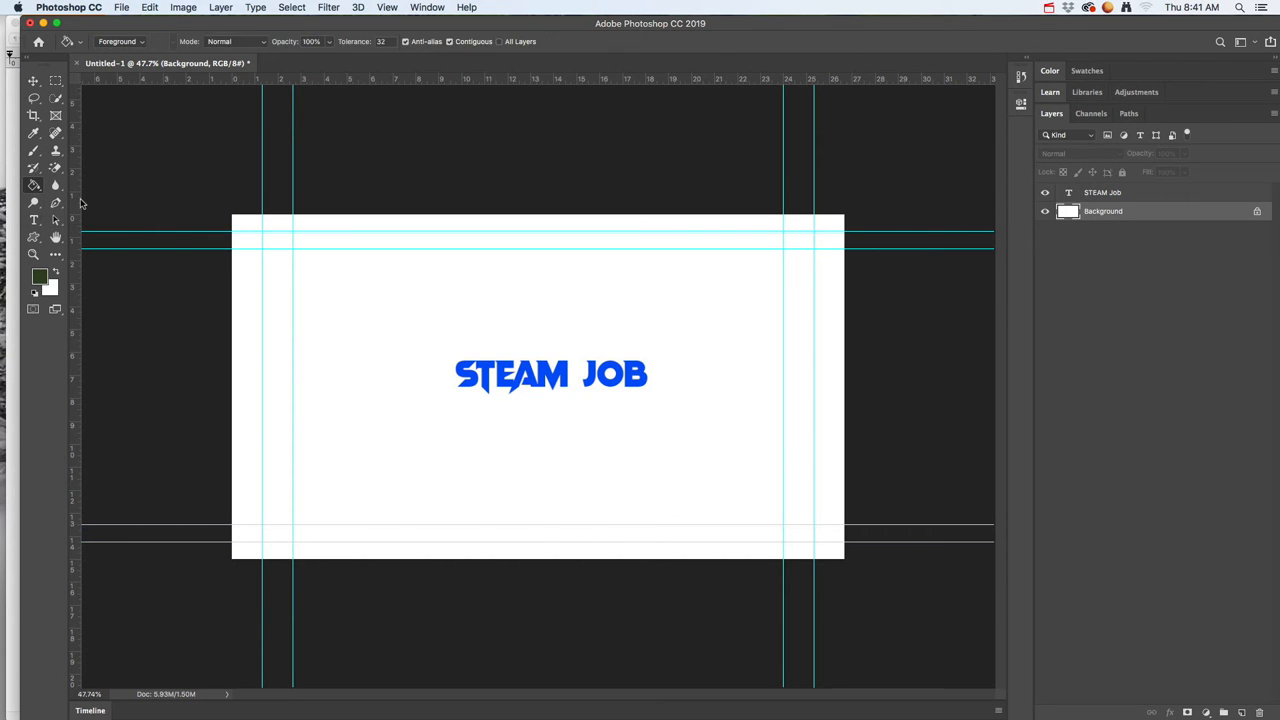
click(312, 290)
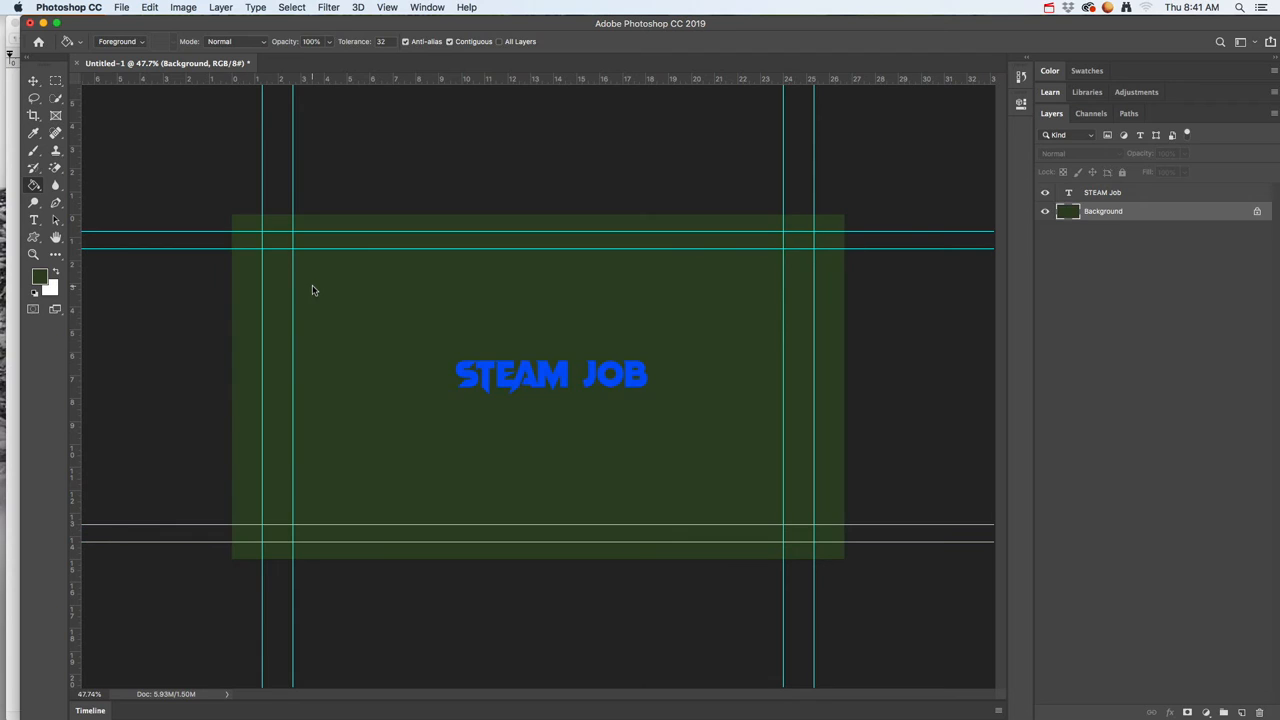
Step: Set the foreground colour to lighter green (#74b14b) and fill the Background layer with it
click(42, 281)
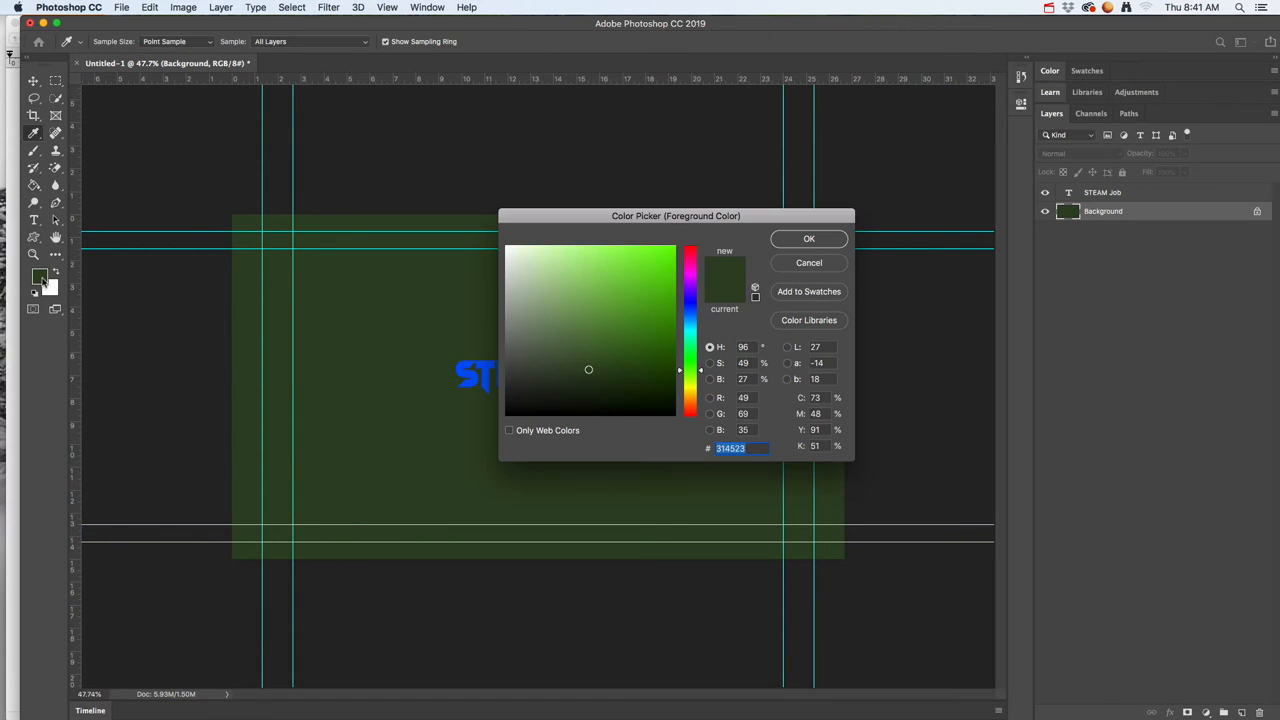
click(603, 297)
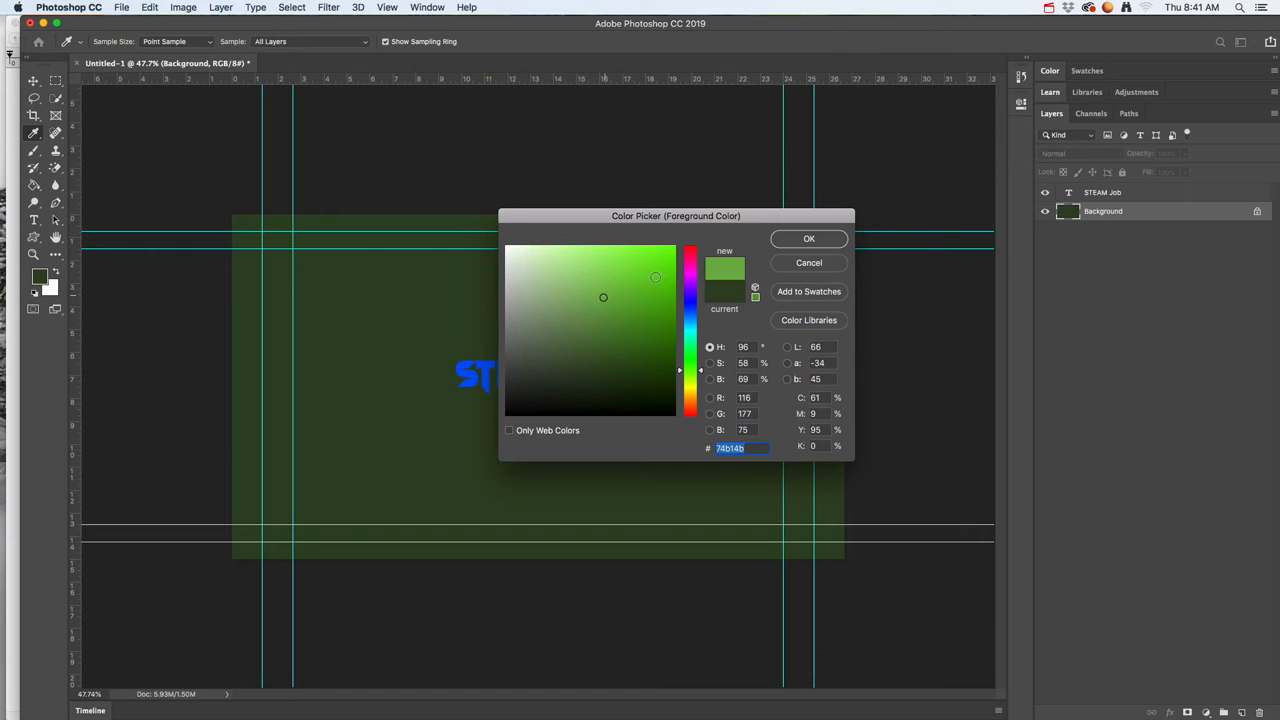
click(776, 244)
click(322, 289)
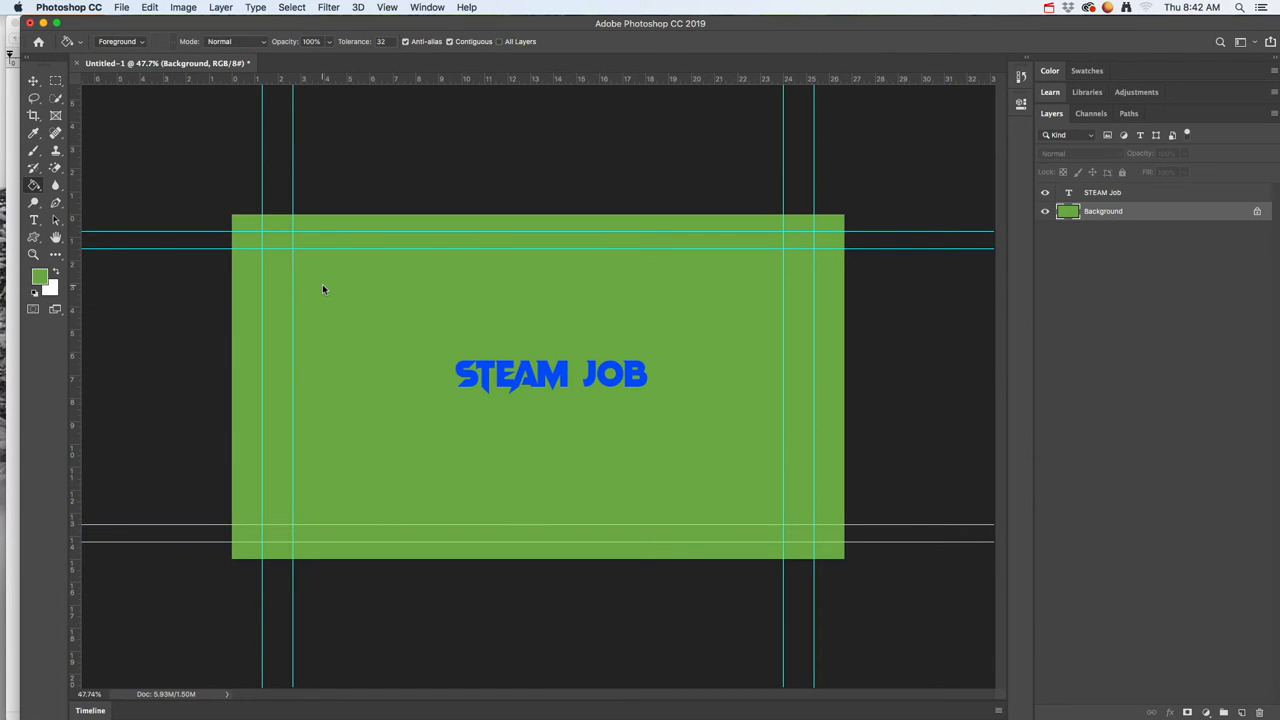
Step: Set up the Gradient tool with the preset that runs from the green foreground to the white background colour
click(34, 187)
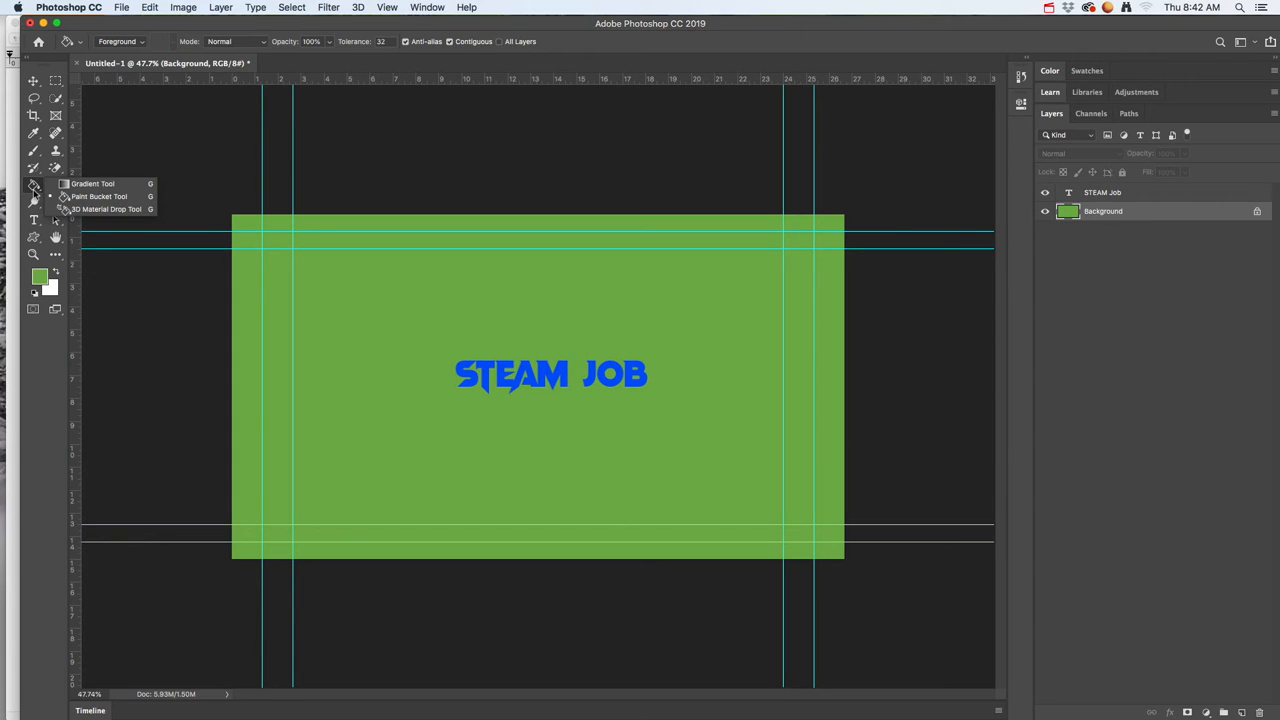
click(90, 187)
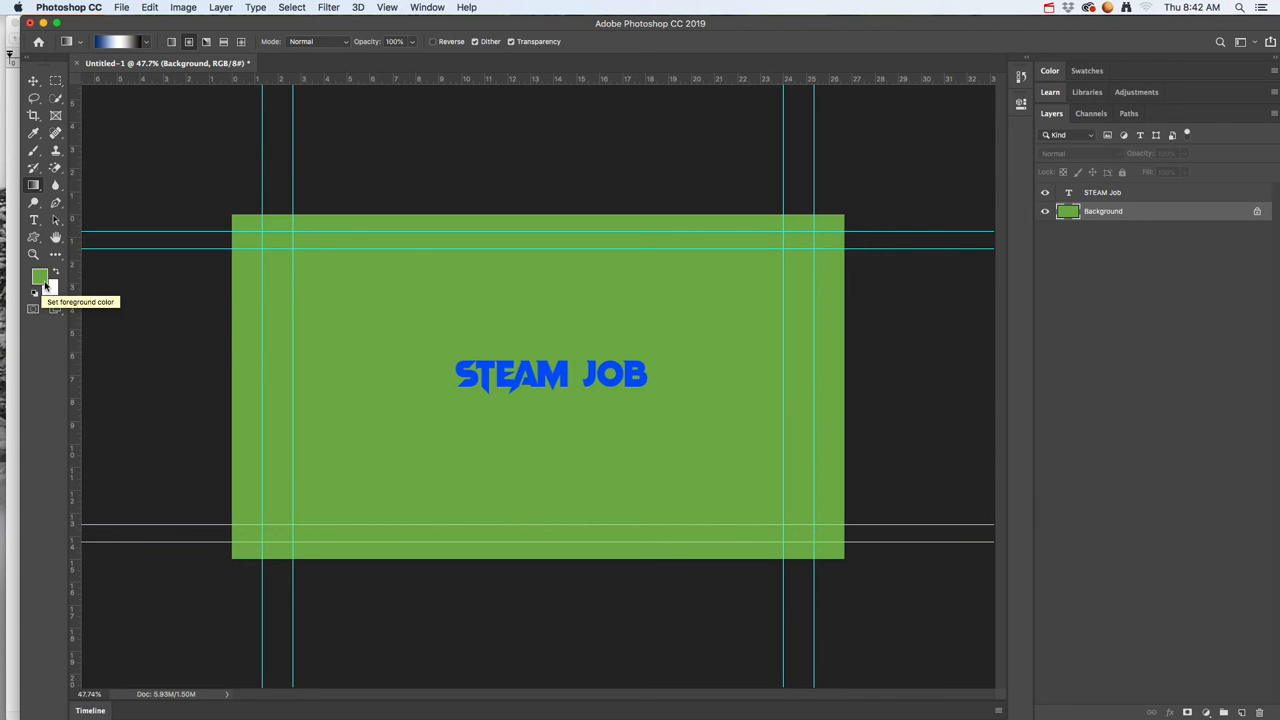
click(147, 44)
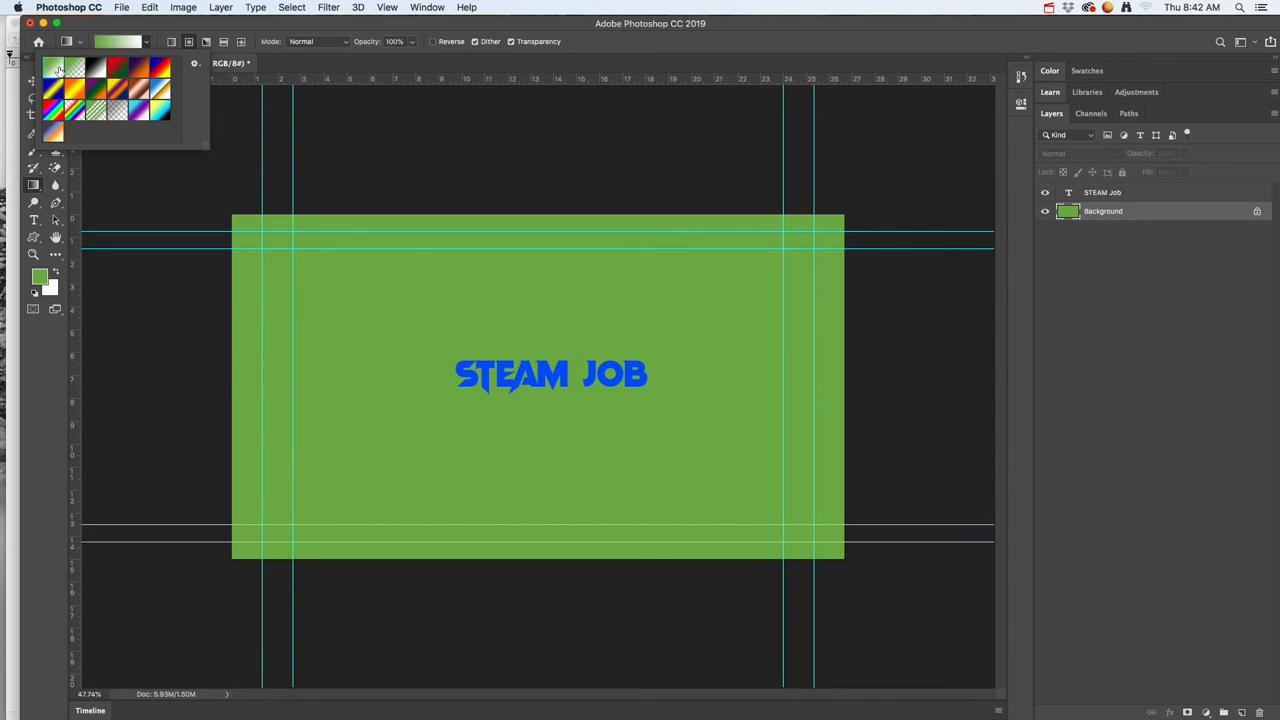
click(52, 67)
click(147, 44)
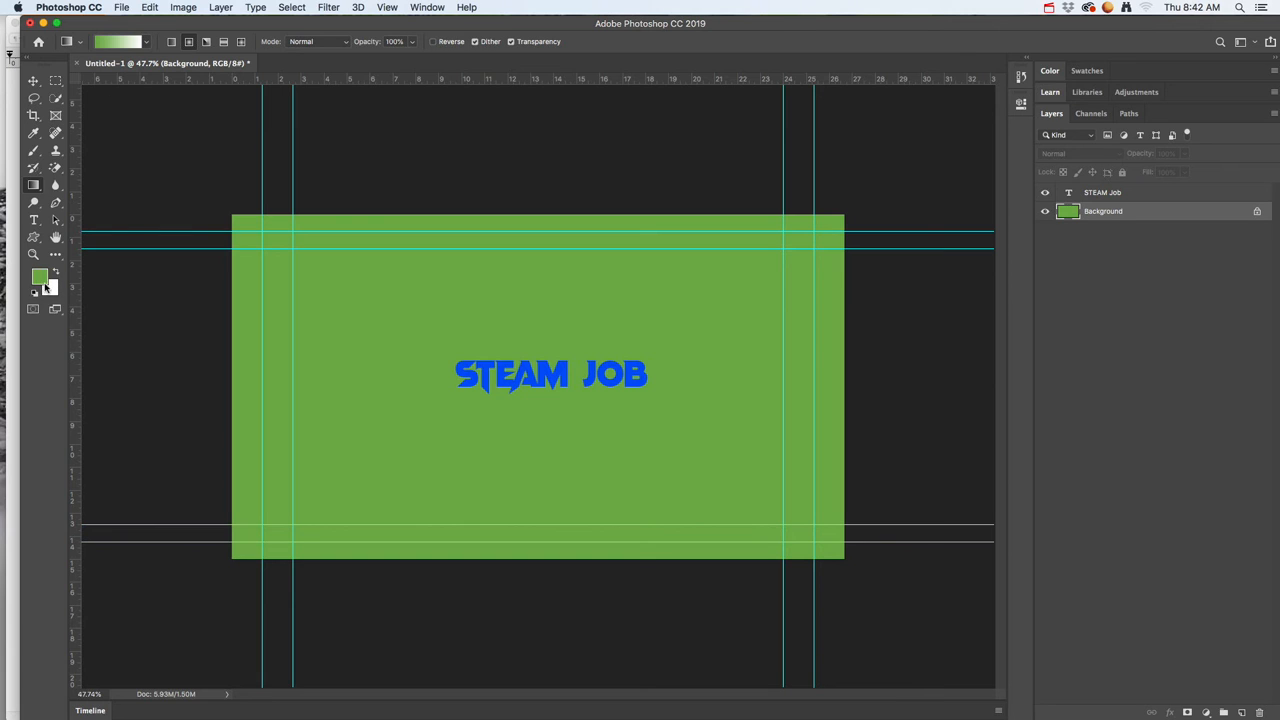
Step: Try green-to-white radial and linear gradients of different lengths and directions on the Background layer
drag(539, 402, 697, 529)
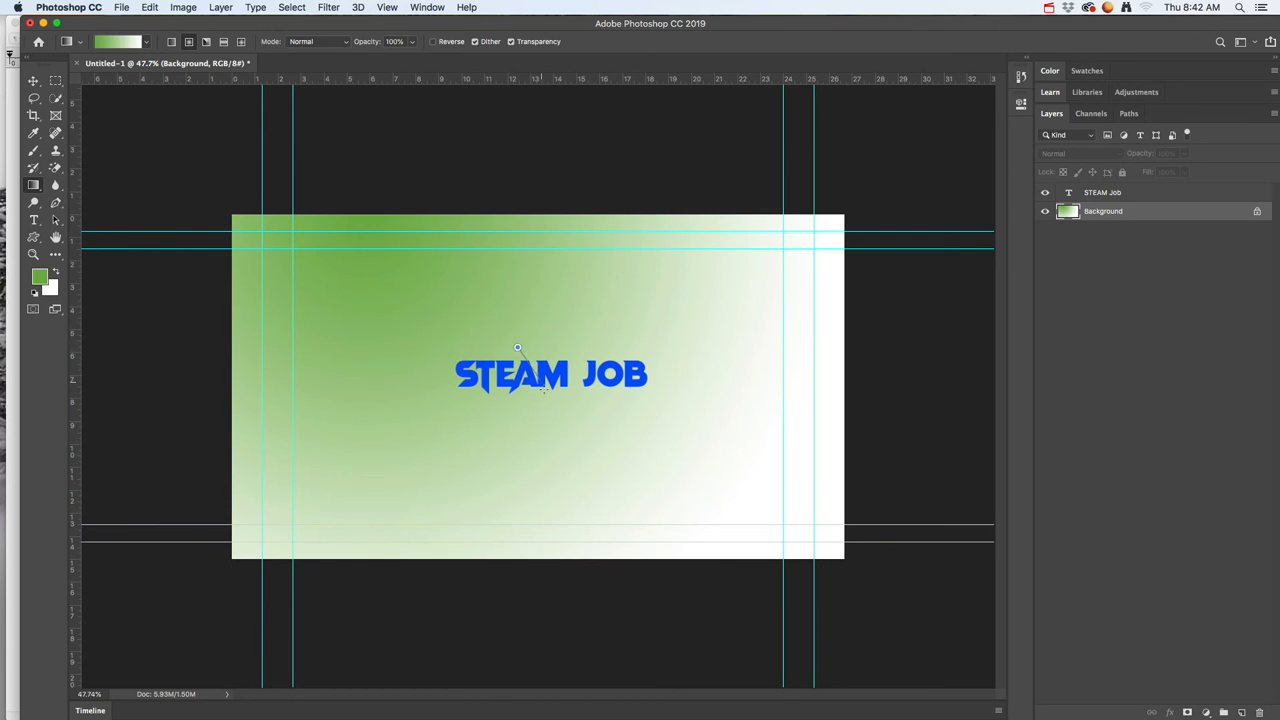
drag(543, 389, 543, 389)
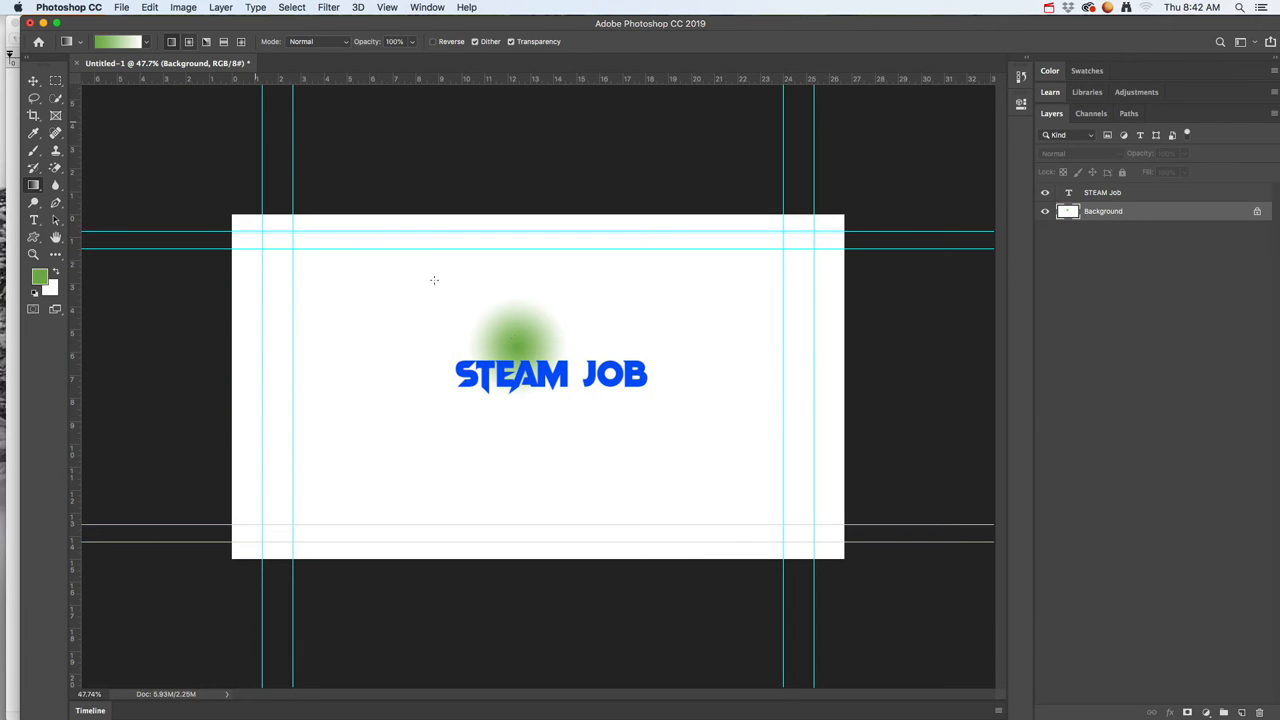
drag(516, 362, 517, 364)
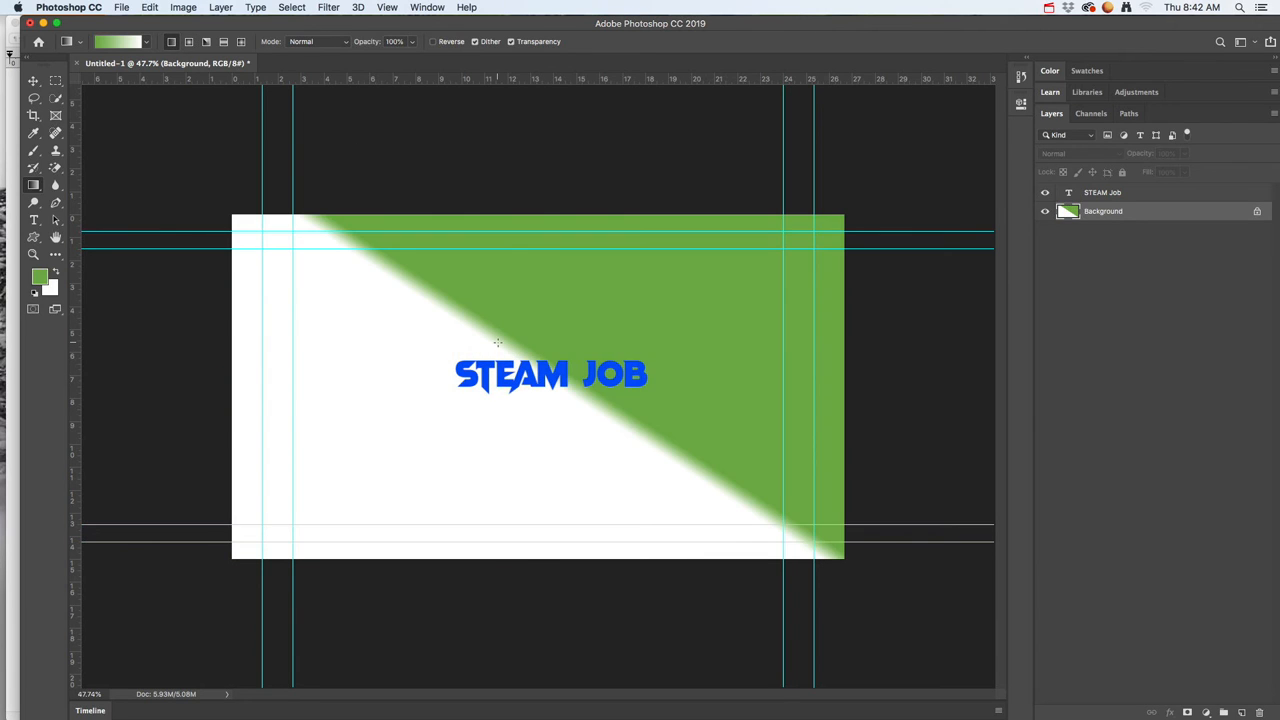
mouse_move(525, 232)
mouse_down()
mouse_move(531, 532)
mouse_move(550, 234)
mouse_up()
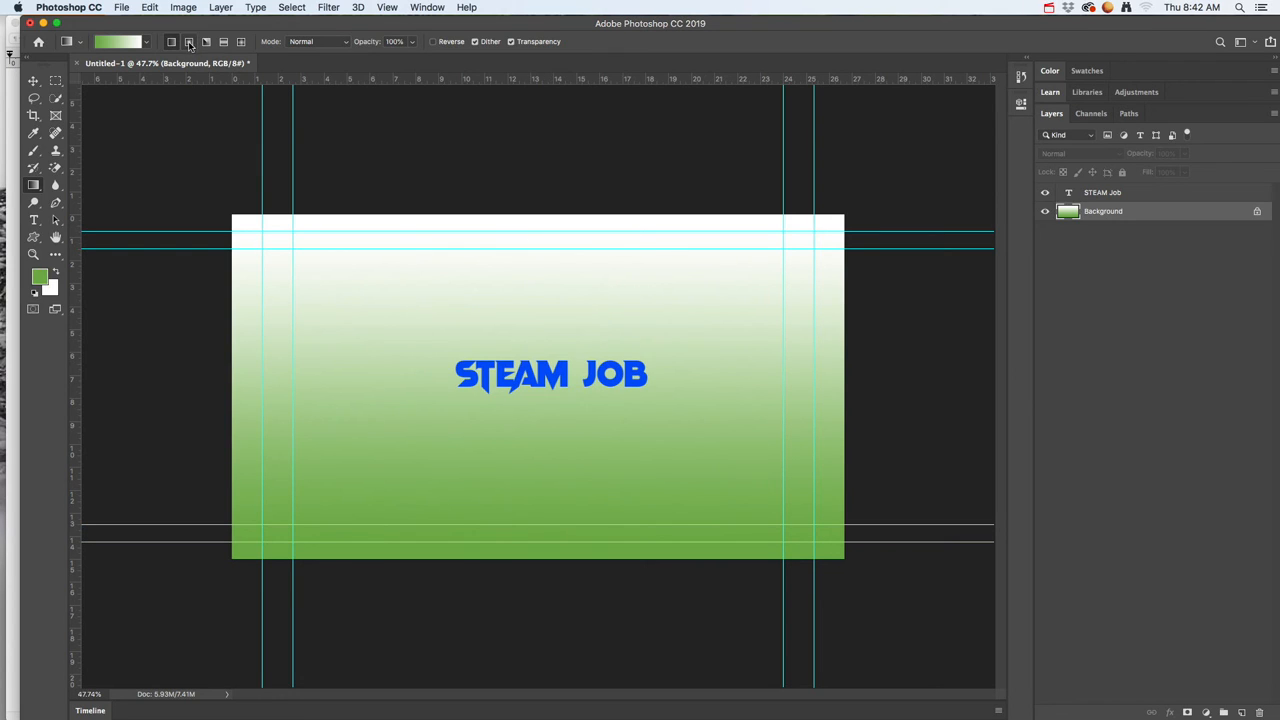
Step: Try a radial gradient from the canvas centre and angle gradients from the centre and upper-left corner of the Background
drag(540, 376, 818, 373)
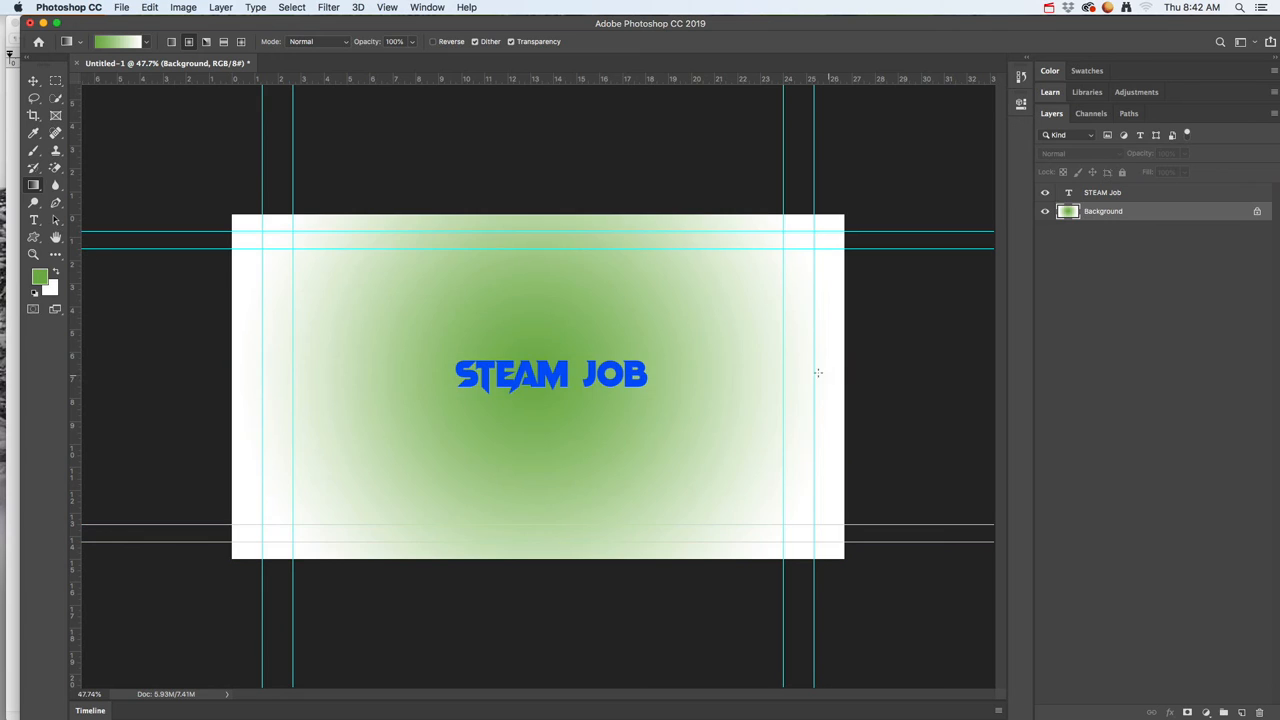
click(208, 43)
drag(547, 375, 790, 385)
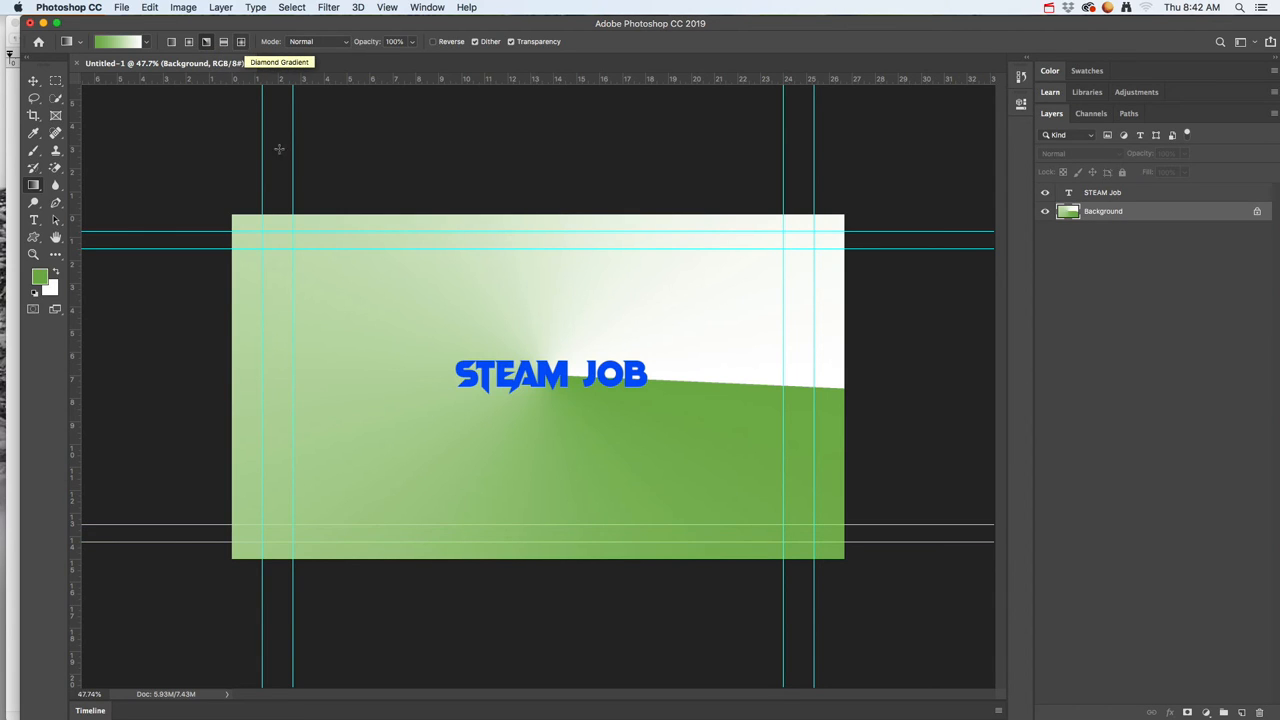
drag(274, 246, 503, 409)
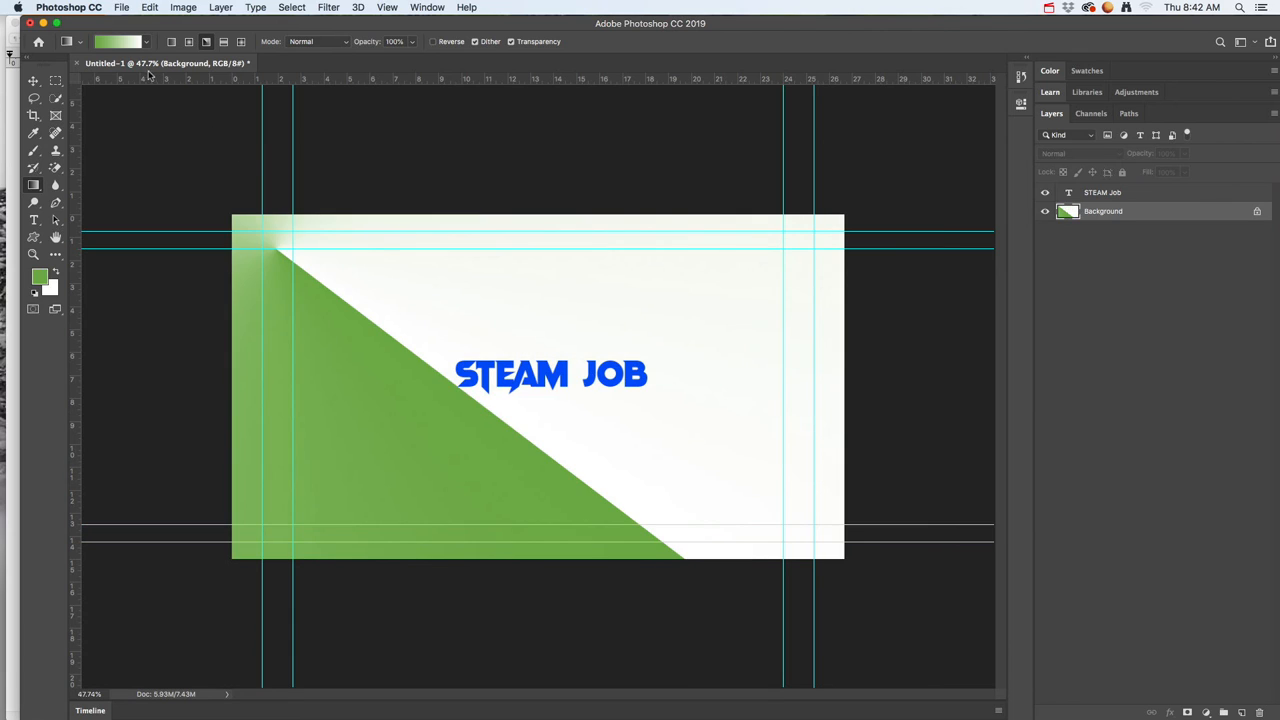
Step: Fill the Background layer with a vertical linear gradient from green at the top edge to white at the bottom edge
click(171, 41)
drag(533, 244, 524, 555)
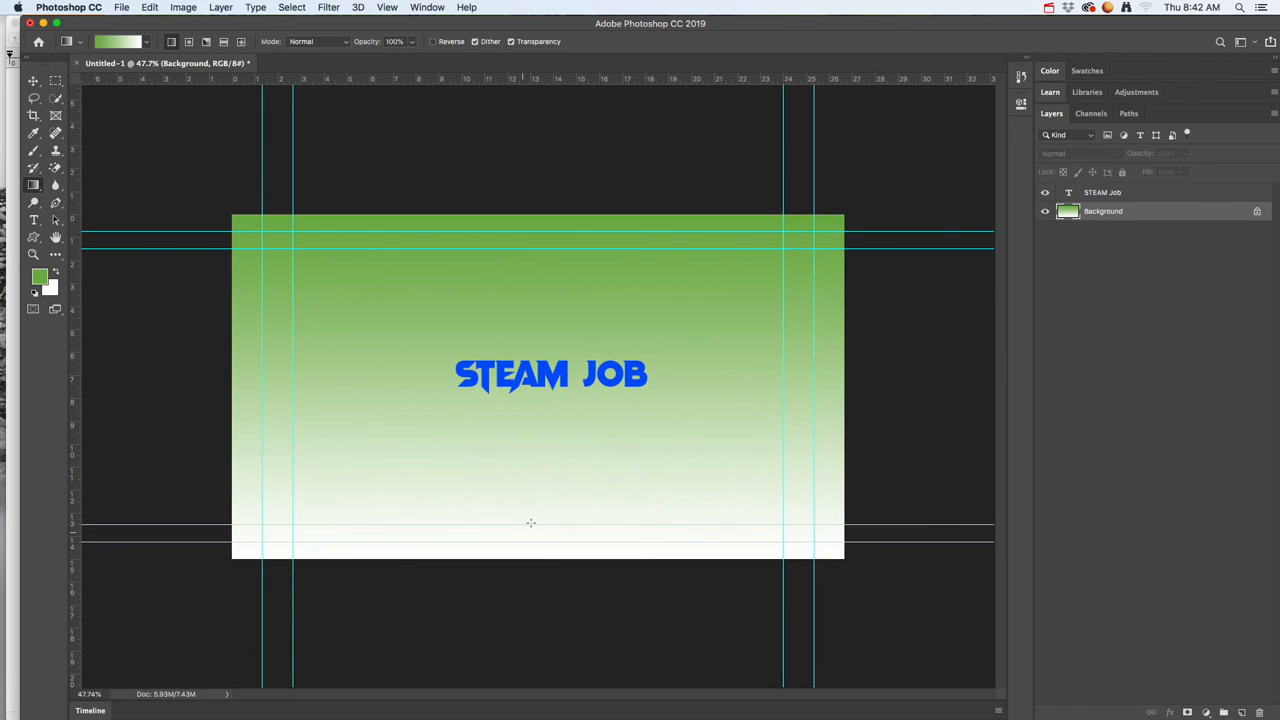
Step: Scale the STEAM Job text up to about 156% and move it back to the middle of the canvas
click(1111, 197)
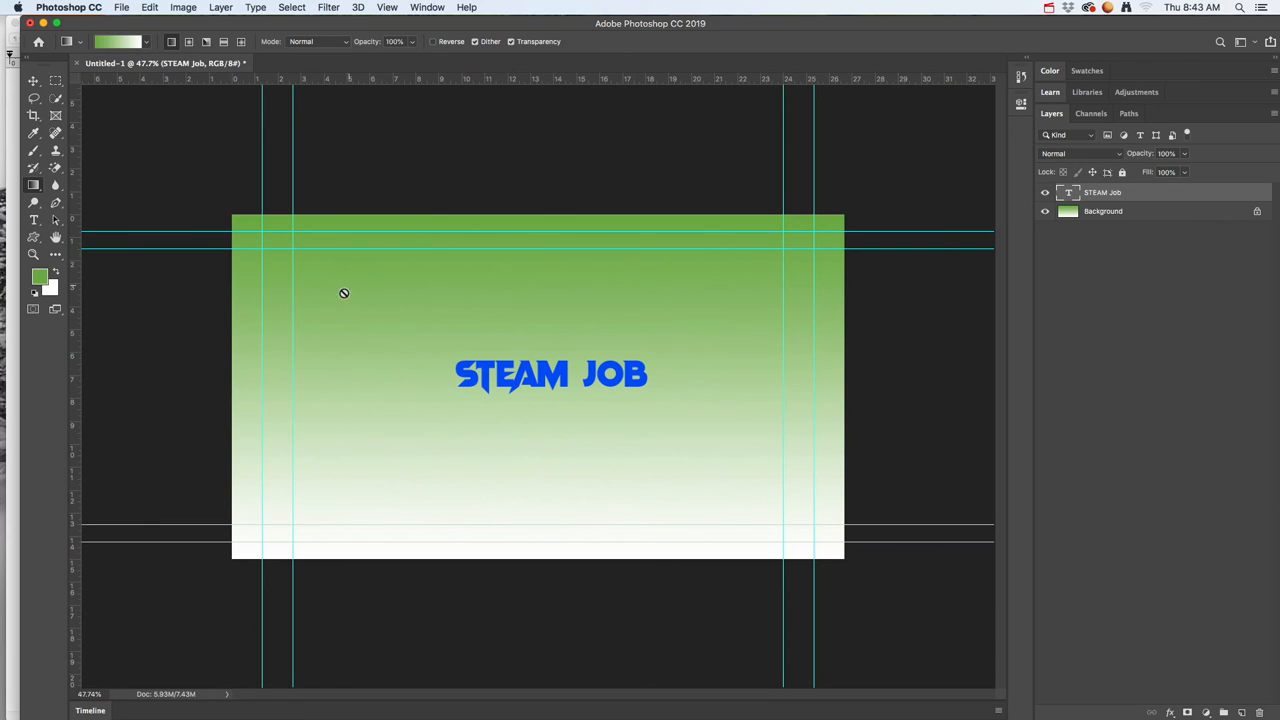
key(super+t)
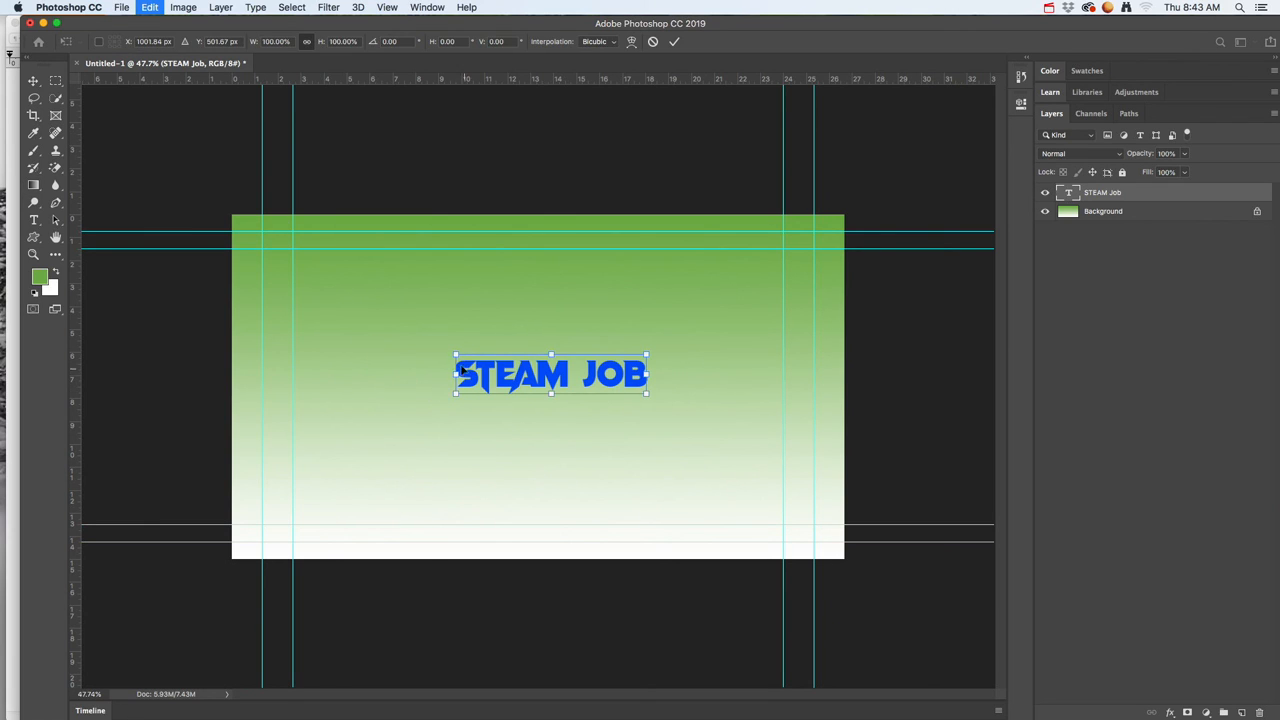
drag(422, 328, 352, 293)
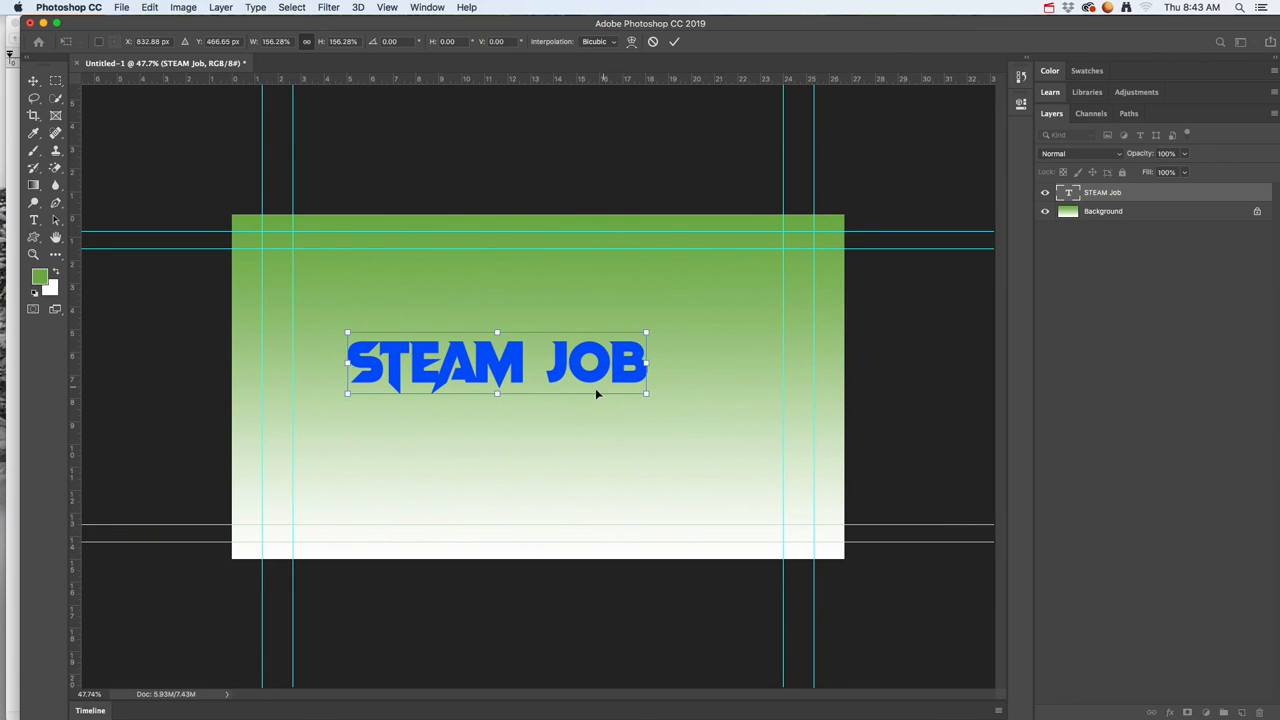
key(Return)
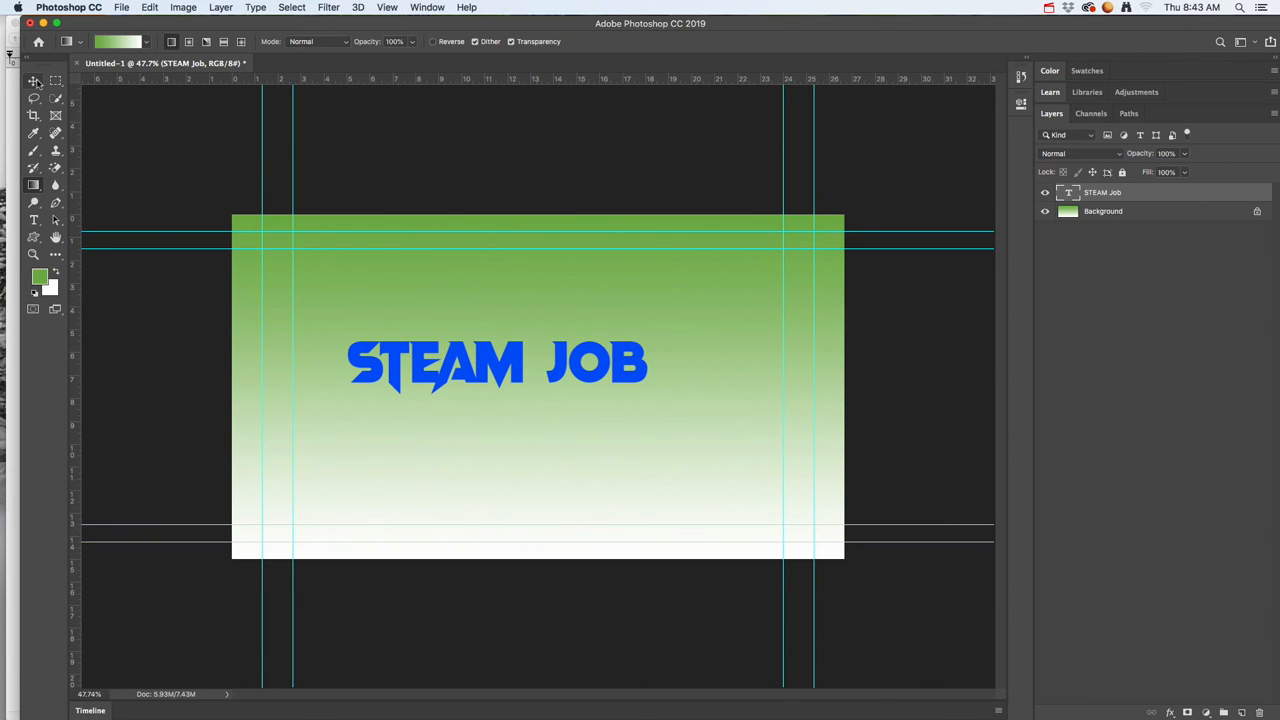
click(34, 81)
drag(453, 369, 505, 380)
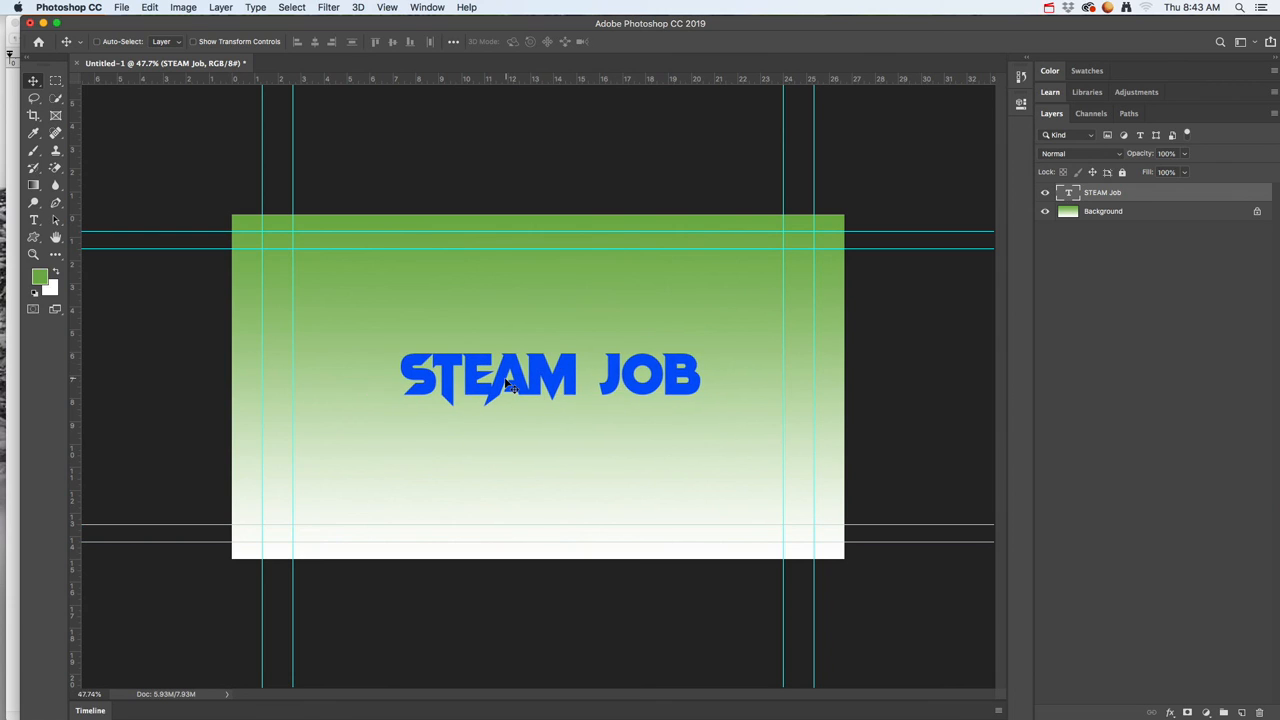
Step: Add a drop shadow and an outside stroke to the STEAM Job layer
double_click(1172, 193)
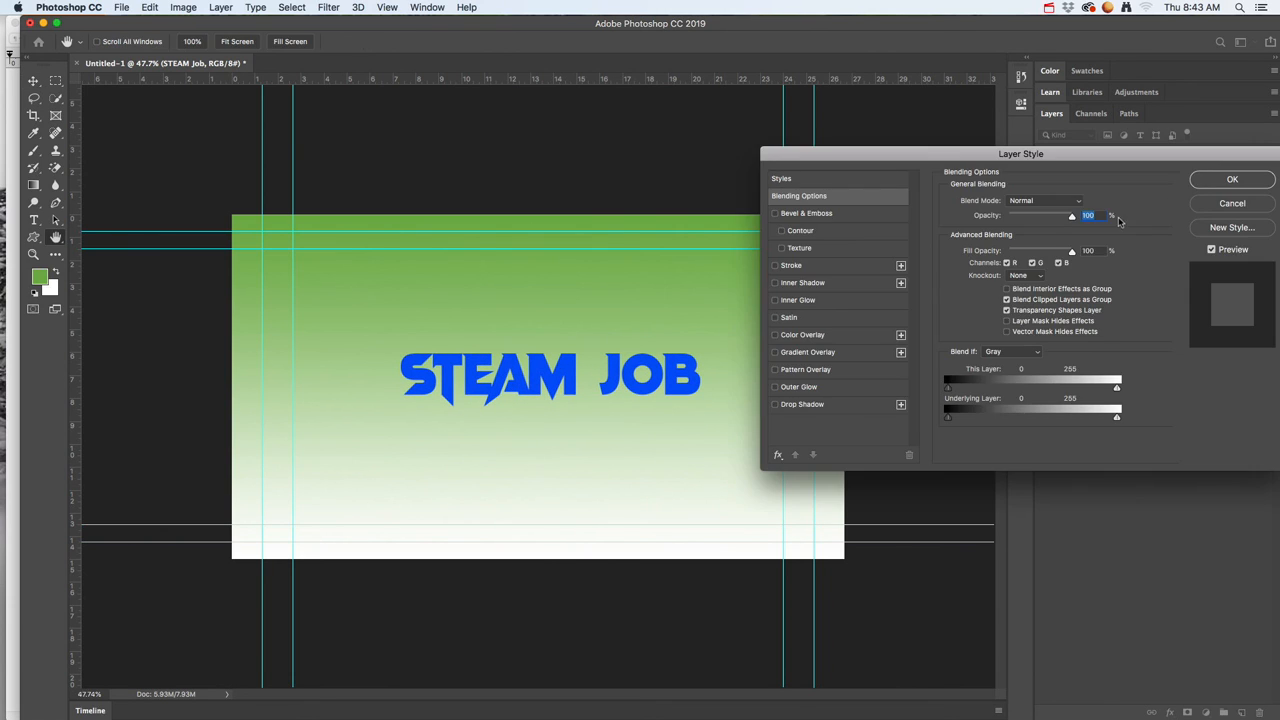
click(775, 405)
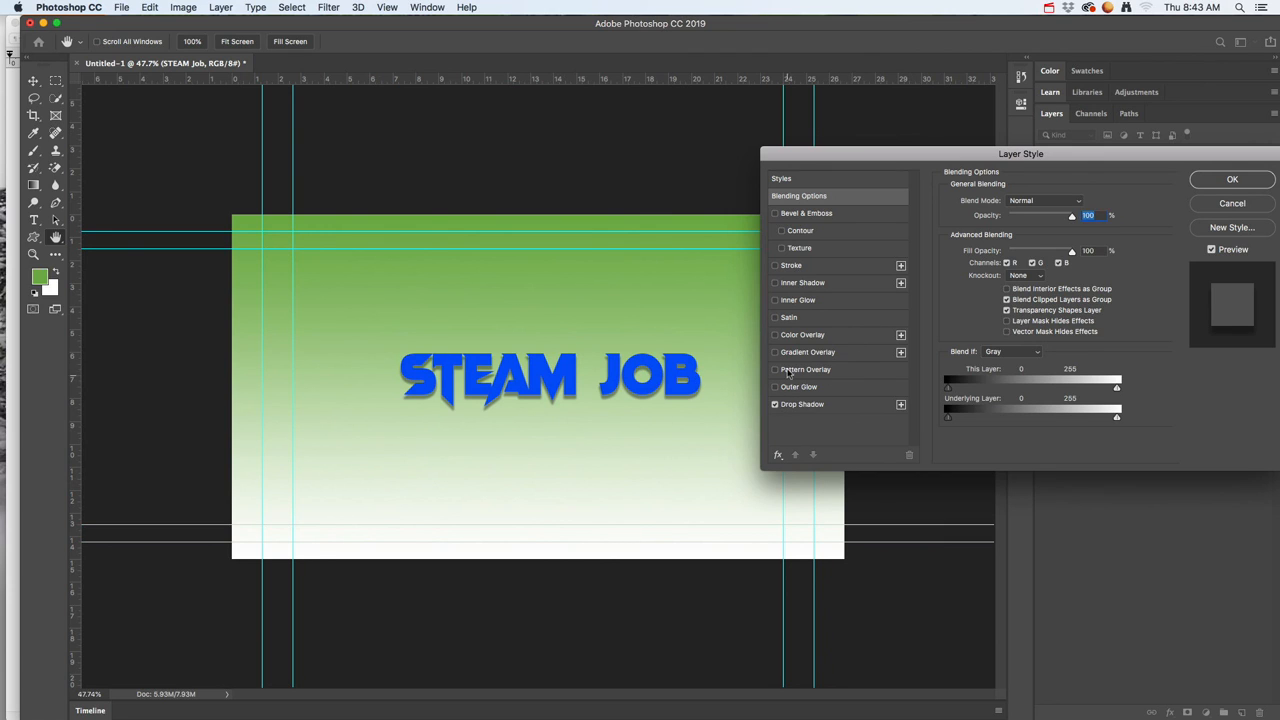
click(791, 266)
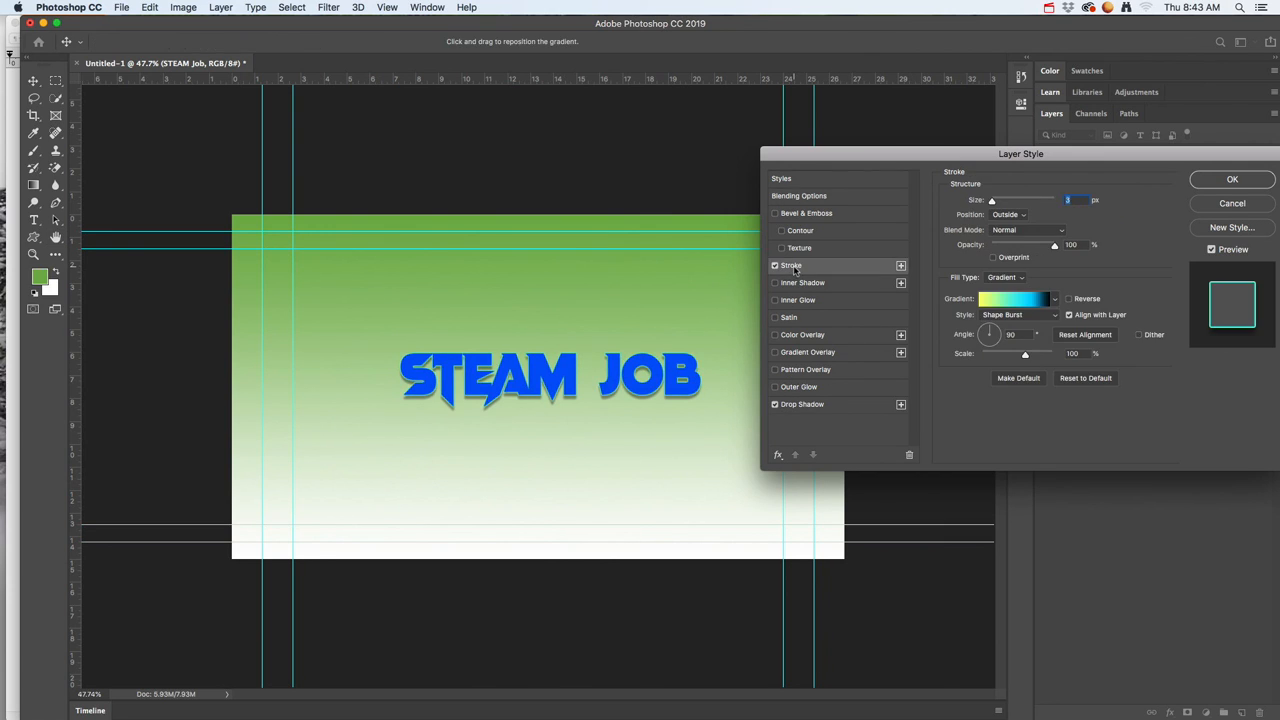
click(774, 267)
click(775, 300)
click(775, 301)
Step: Change the STEAM Job stroke's fill type to a solid yellow colour and set its size to 7 px
click(1055, 299)
click(1063, 279)
click(1015, 278)
click(1020, 260)
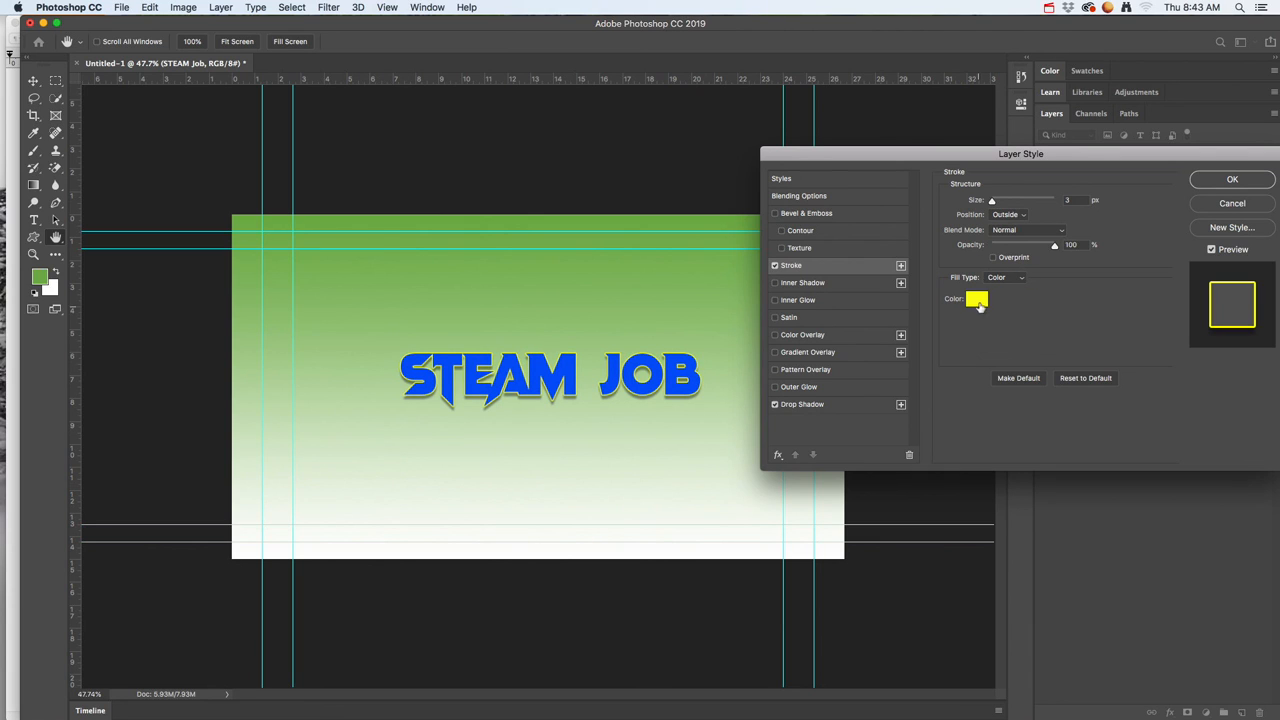
drag(992, 201, 996, 203)
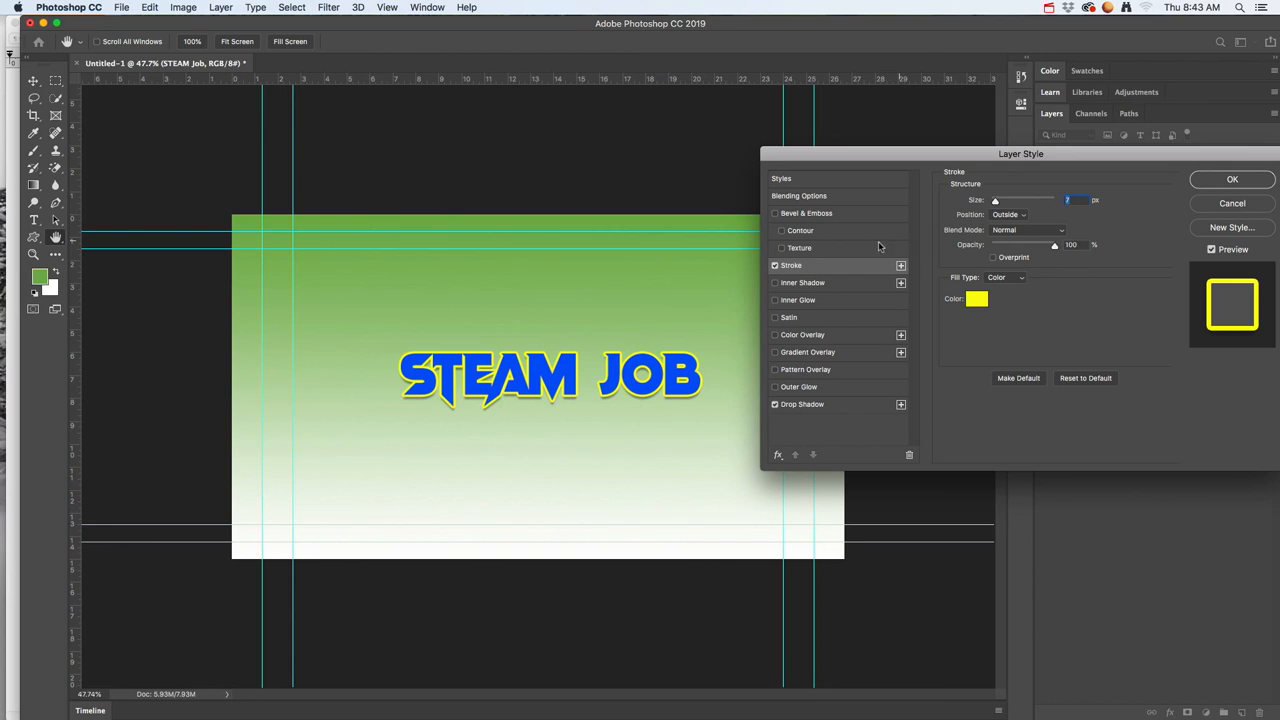
Step: Add a Gradient Overlay with the black-to-white preset to the STEAM Job text and apply the layer styles
click(797, 391)
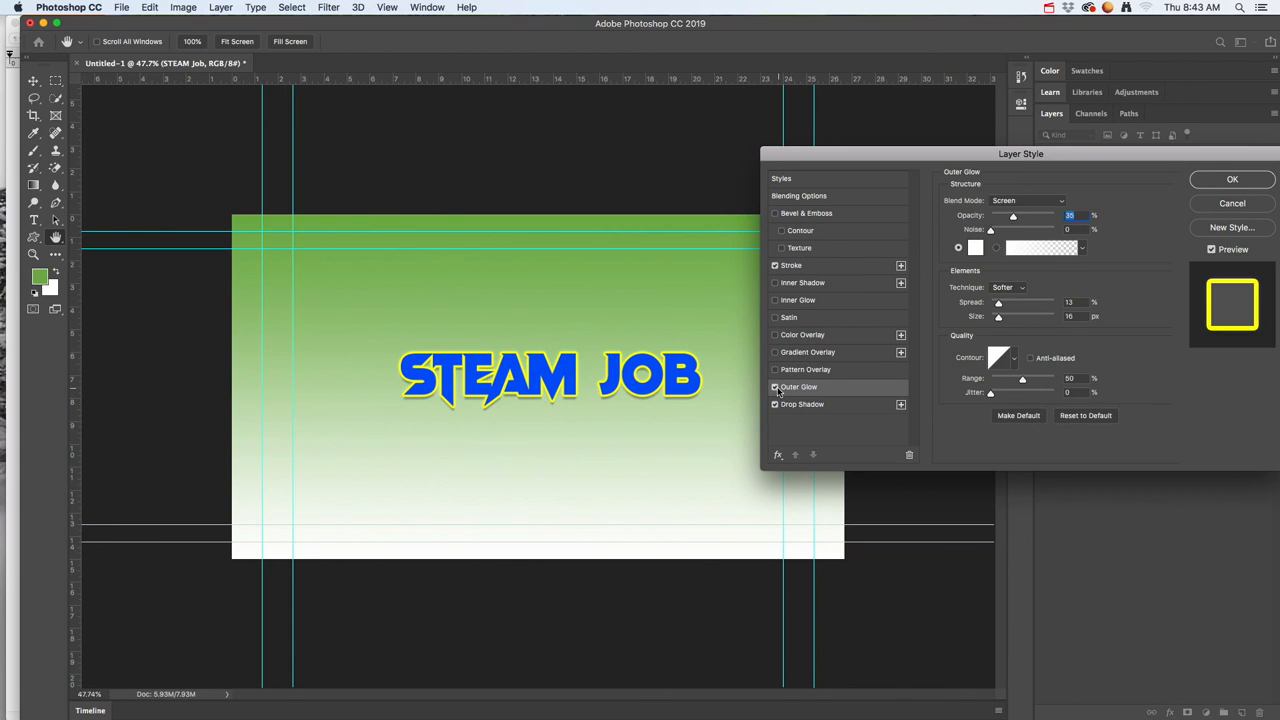
click(793, 338)
click(775, 335)
click(775, 352)
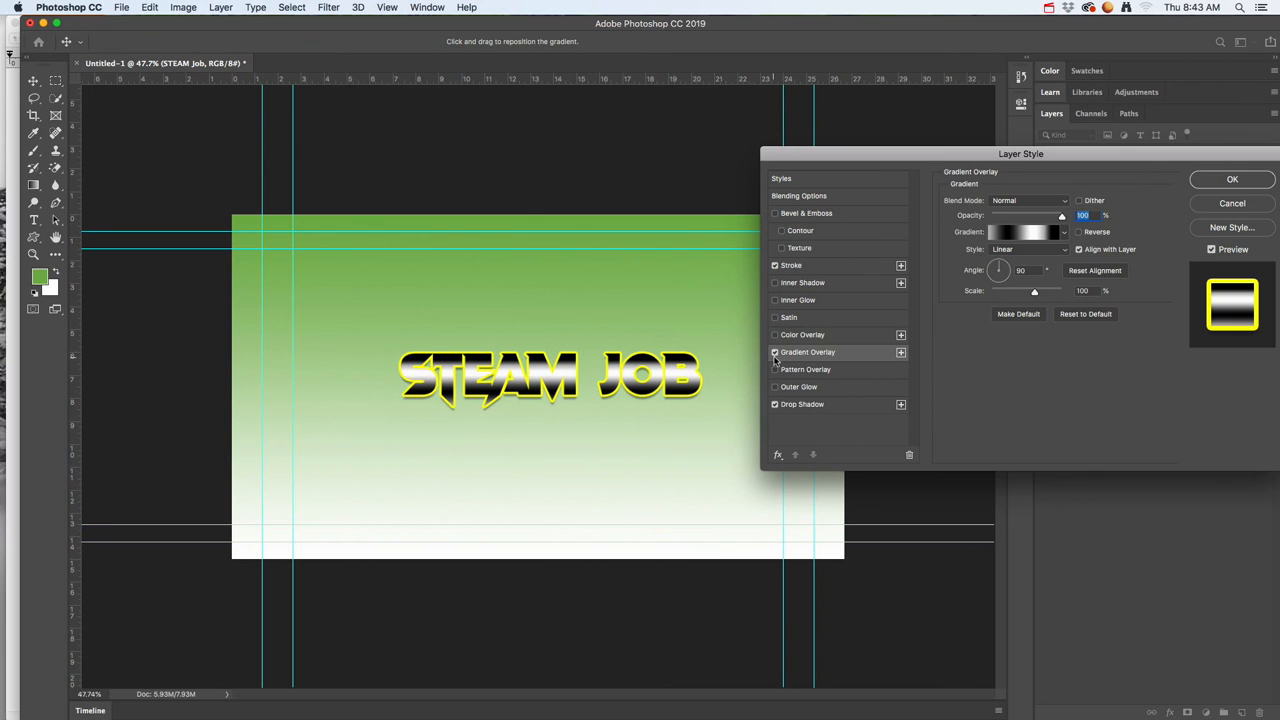
click(1065, 233)
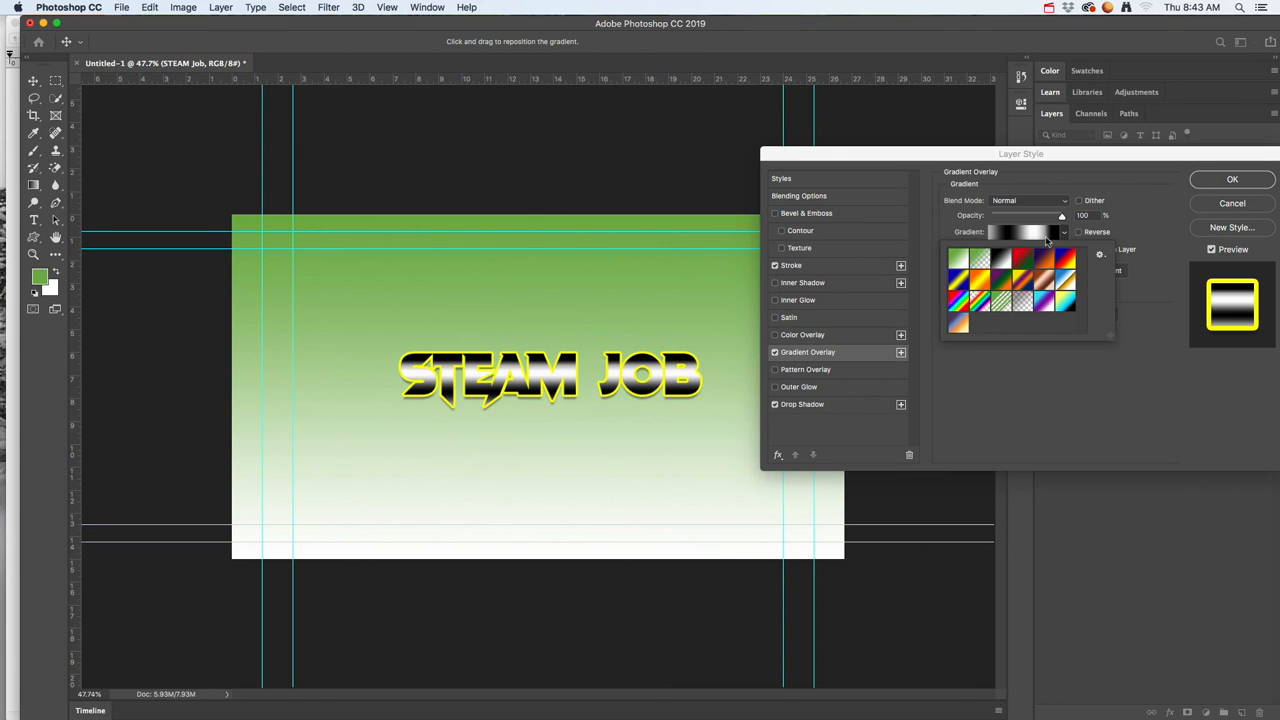
click(958, 261)
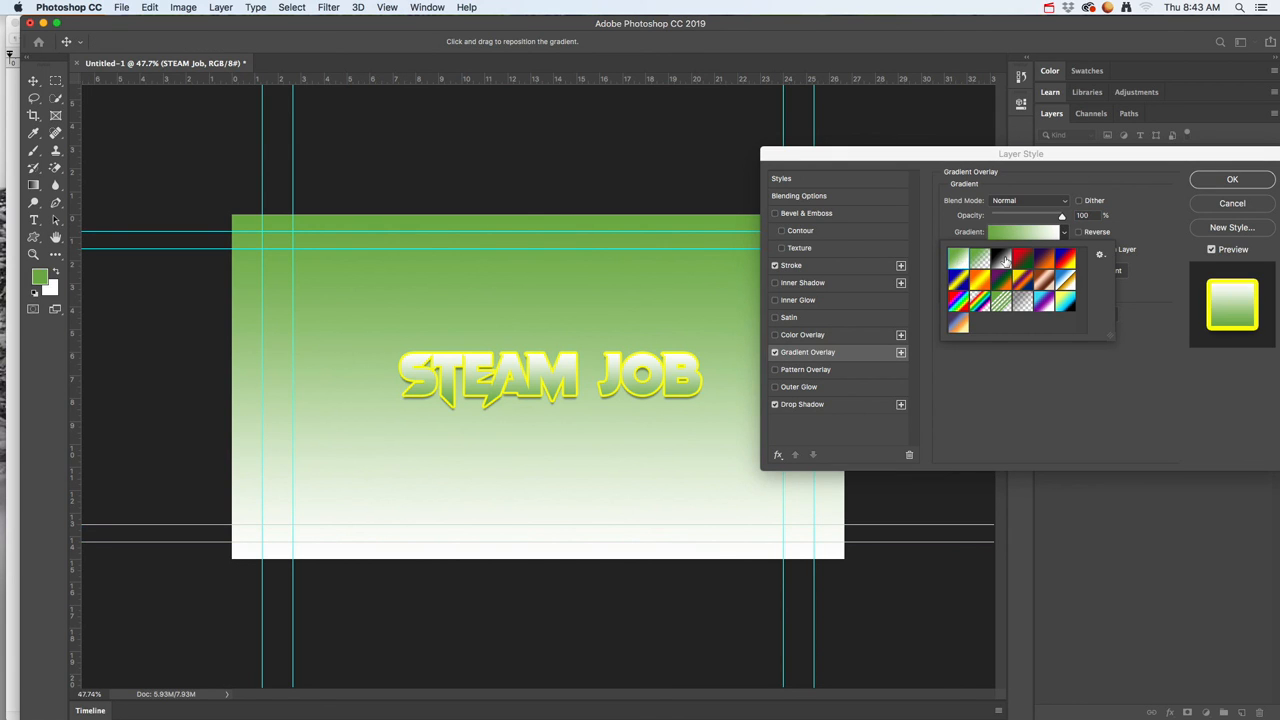
click(1004, 261)
click(1207, 184)
click(1209, 184)
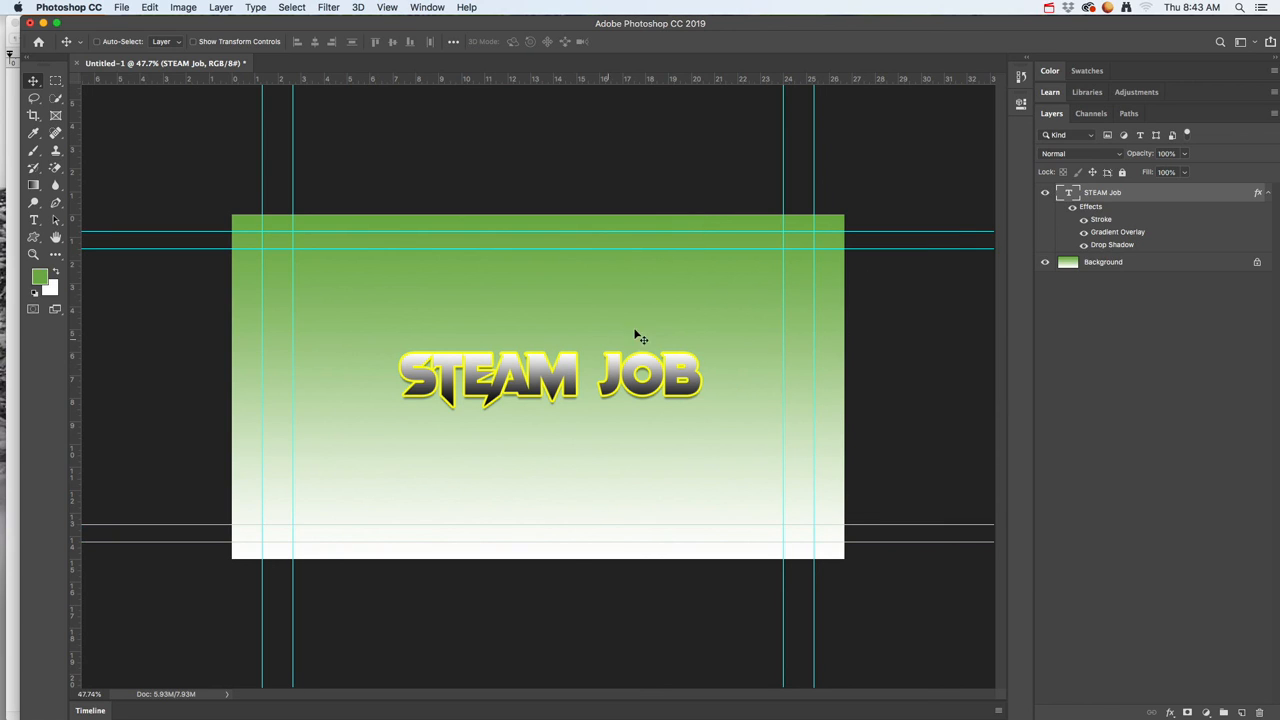